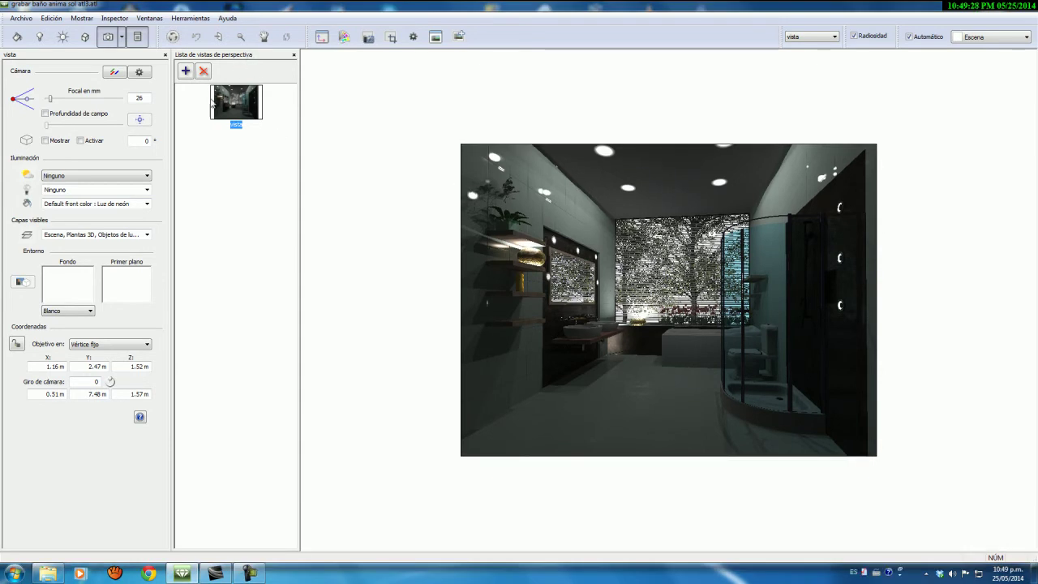
- Add the perspective view vista to the animations list and switch the inspector to the animations
{"action": "right_click", "coordinate": [226, 99]}
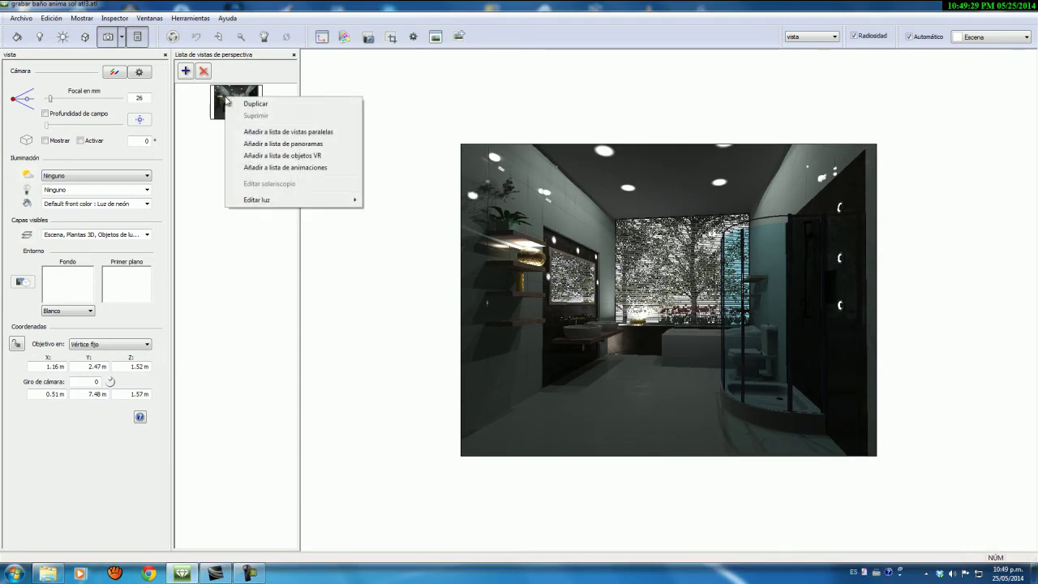
{"action": "left_click", "coordinate": [276, 169]}
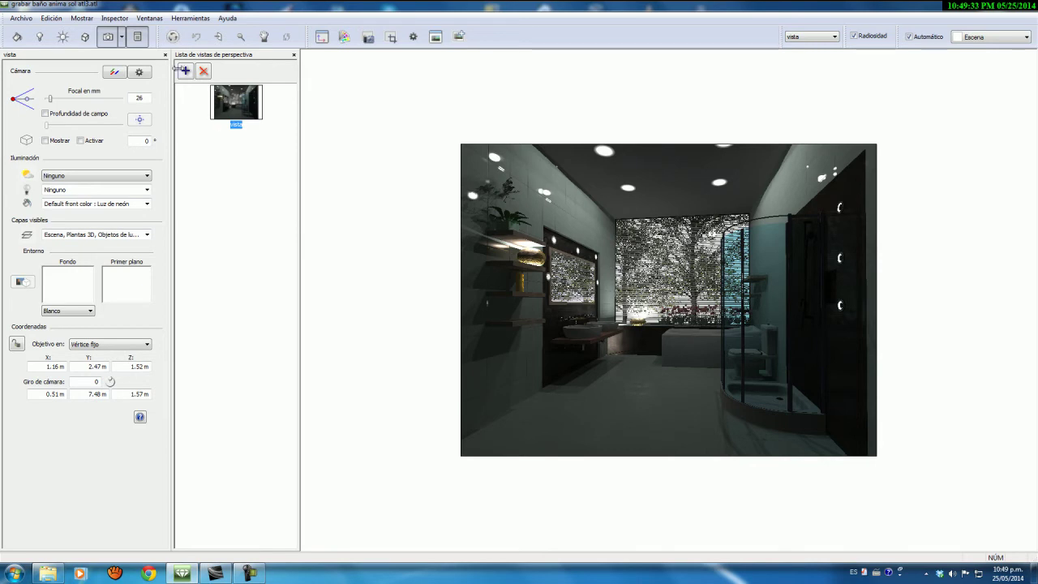
{"action": "left_click", "coordinate": [122, 37]}
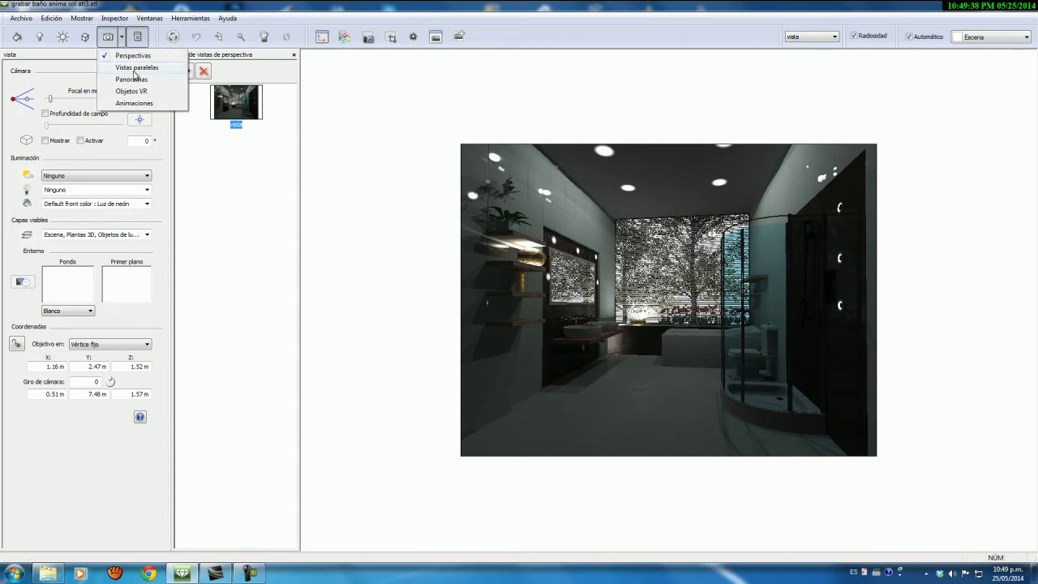
{"action": "left_click", "coordinate": [142, 103]}
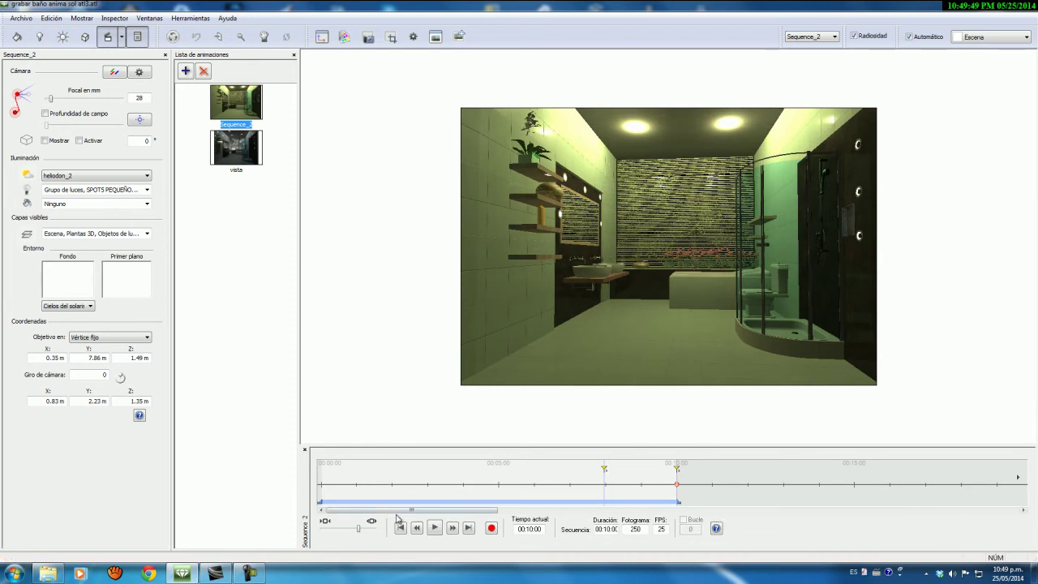
- Return Sequence_2 to 00:00:00 on the timeline and play back the animation
{"action": "left_click_drag", "start_coordinate": [382, 510], "coordinate": [355, 516]}
{"action": "mouse_move", "coordinate": [357, 529]}
{"action": "left_mouse_down"}
{"action": "mouse_move", "coordinate": [343, 529]}
{"action": "mouse_move", "coordinate": [360, 529]}
{"action": "mouse_move", "coordinate": [335, 510]}
{"action": "left_mouse_up"}
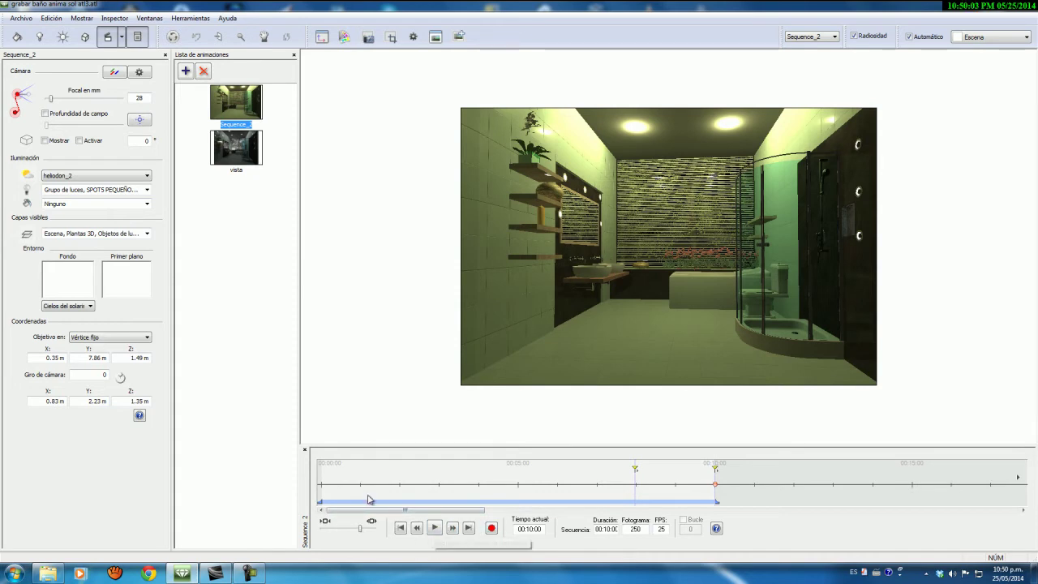
{"action": "left_click_drag", "start_coordinate": [716, 485], "coordinate": [332, 489]}
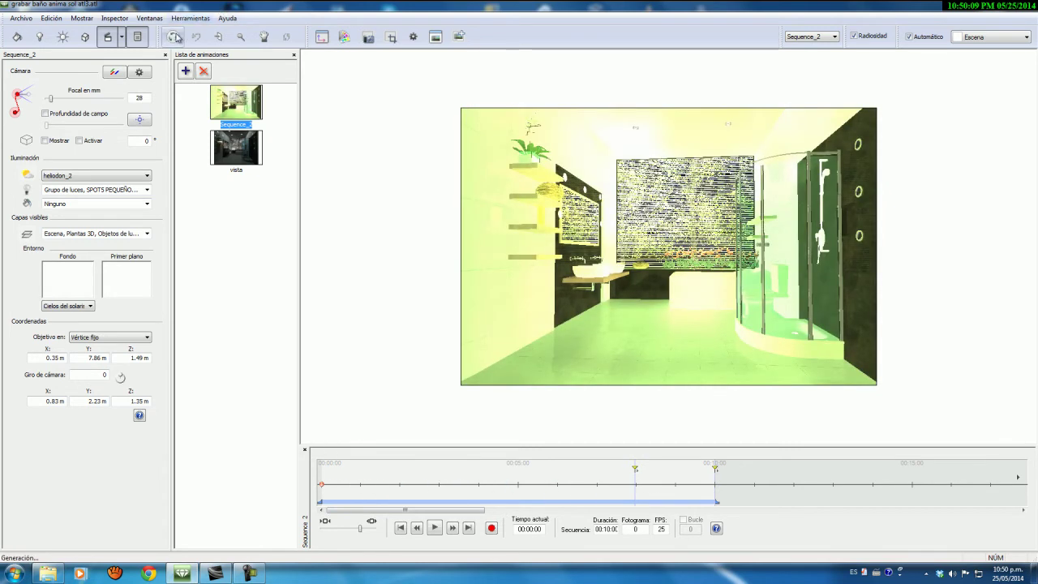
{"action": "left_click", "coordinate": [435, 528]}
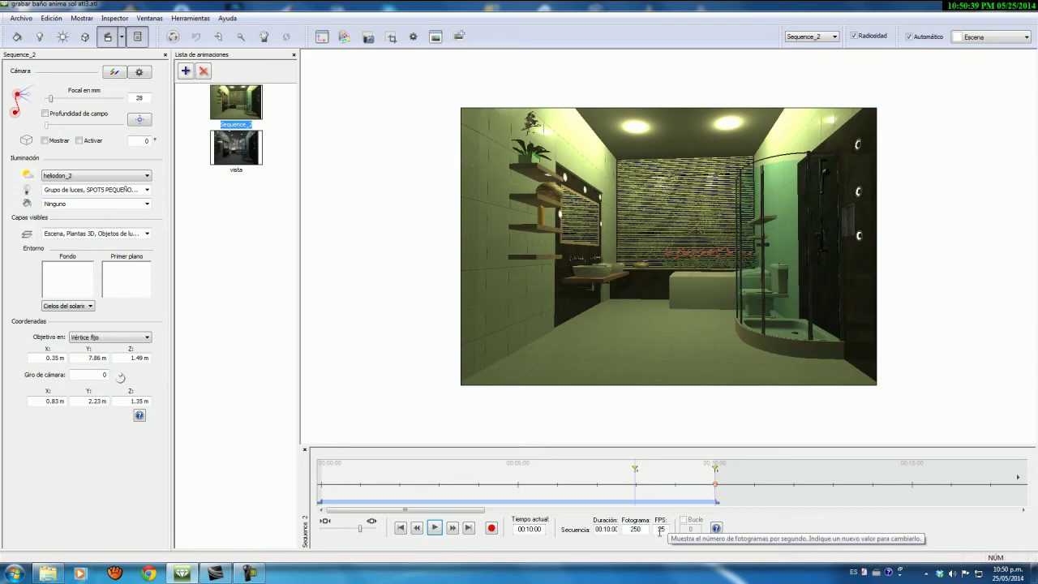
- Preview Sequence_2 at its start and at 00:01:24 to examine the changing sunlight
{"action": "left_click", "coordinate": [714, 484]}
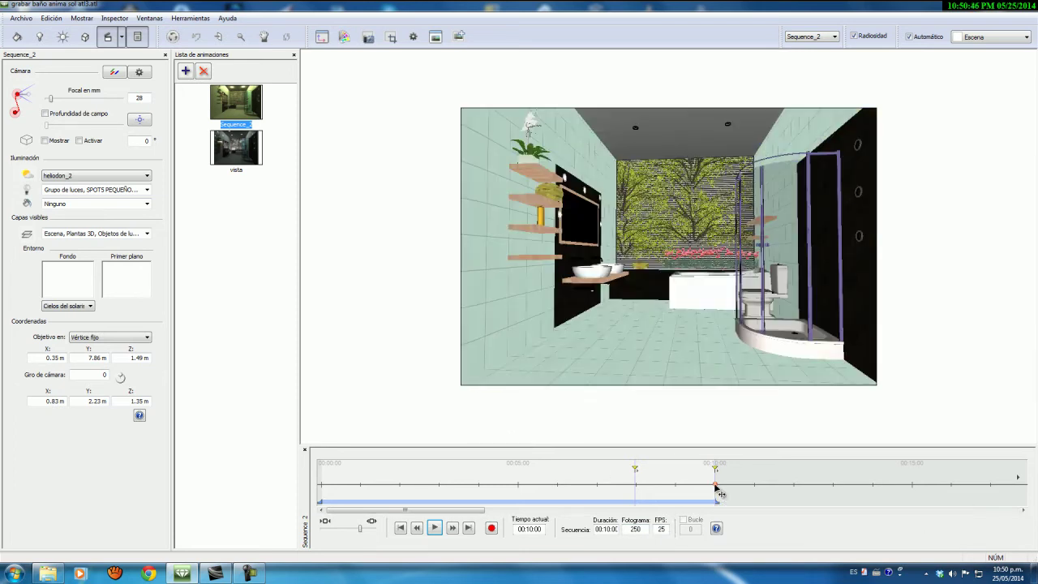
{"action": "left_click", "coordinate": [323, 487]}
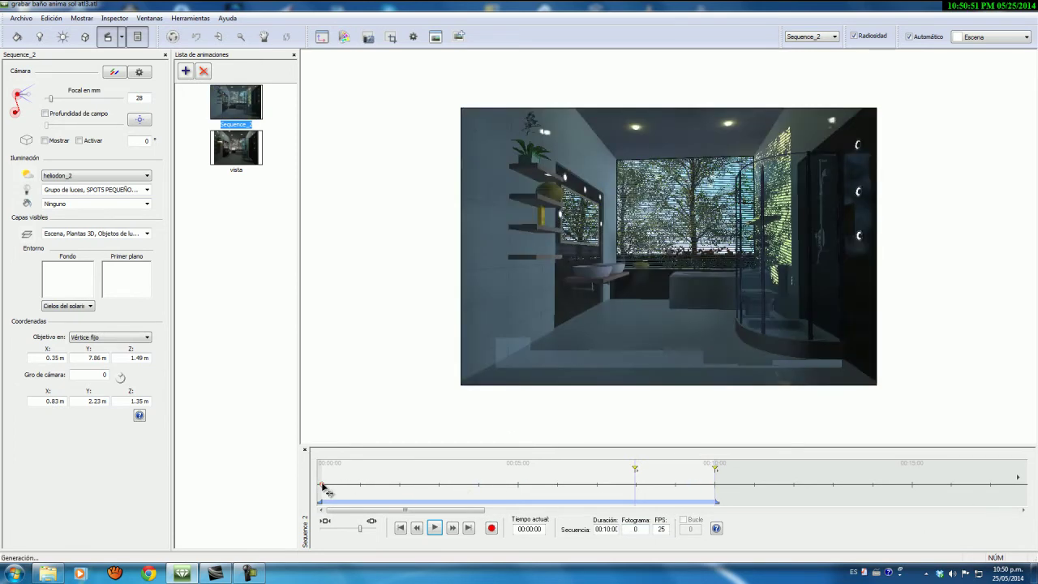
{"action": "left_click_drag", "start_coordinate": [325, 486], "coordinate": [400, 486]}
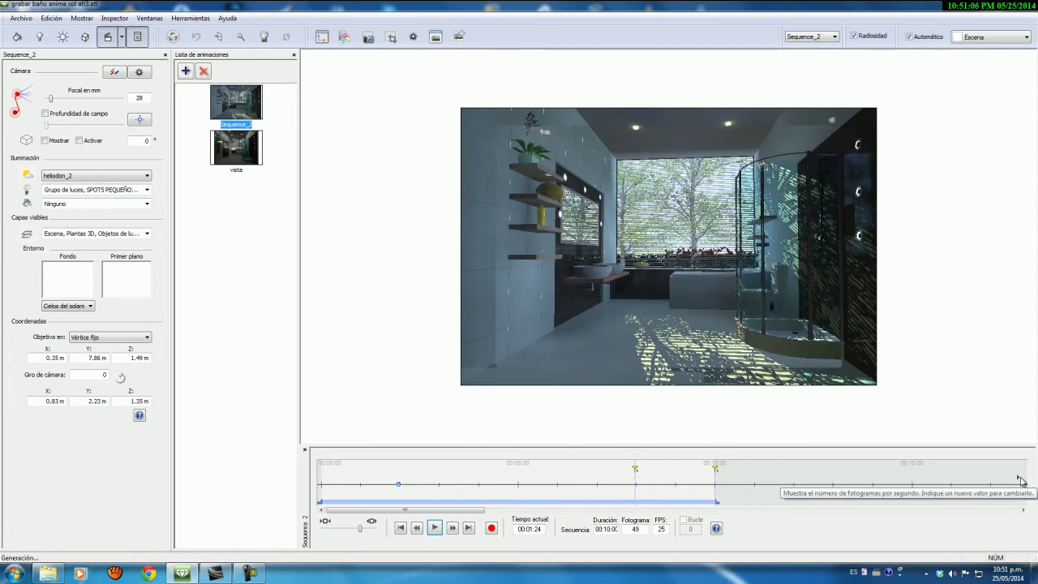
- Show the date keyframes of heliodon_2 on the timeline and inspect those at 00:00:00 and 00:10:00
{"action": "left_click", "coordinate": [1020, 479]}
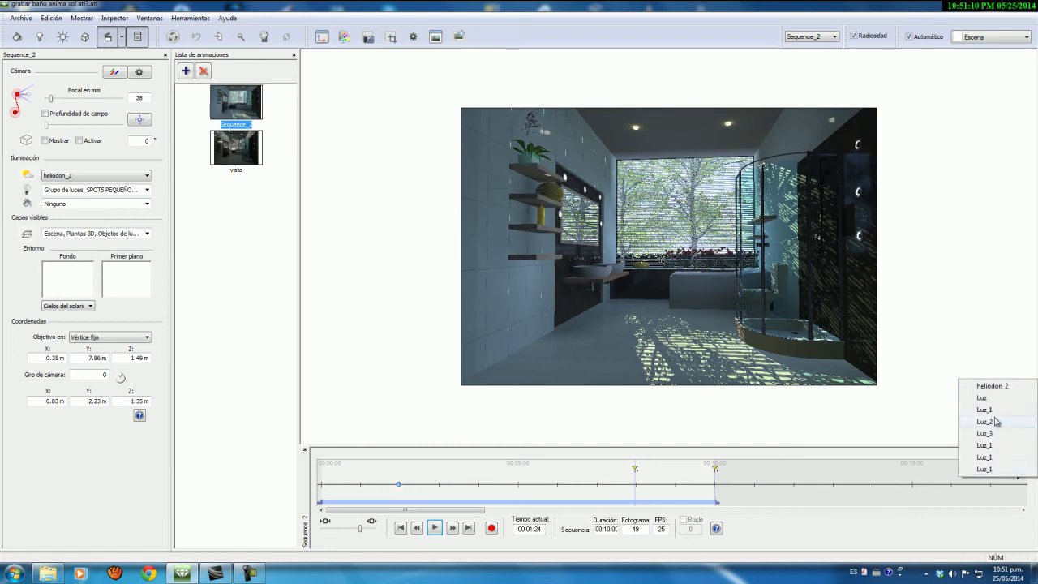
{"action": "left_click", "coordinate": [1003, 389]}
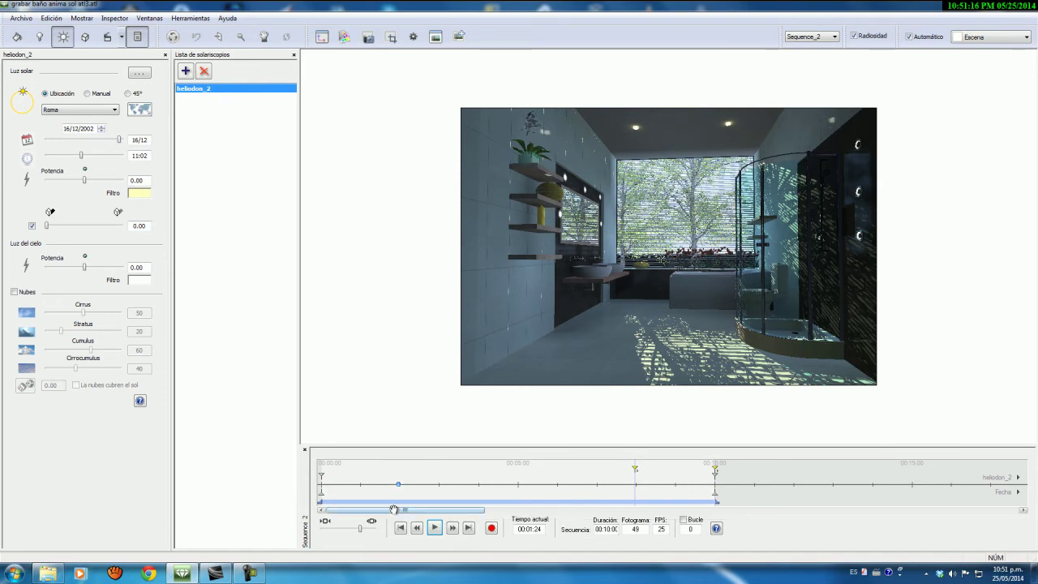
{"action": "mouse_move", "coordinate": [323, 478]}
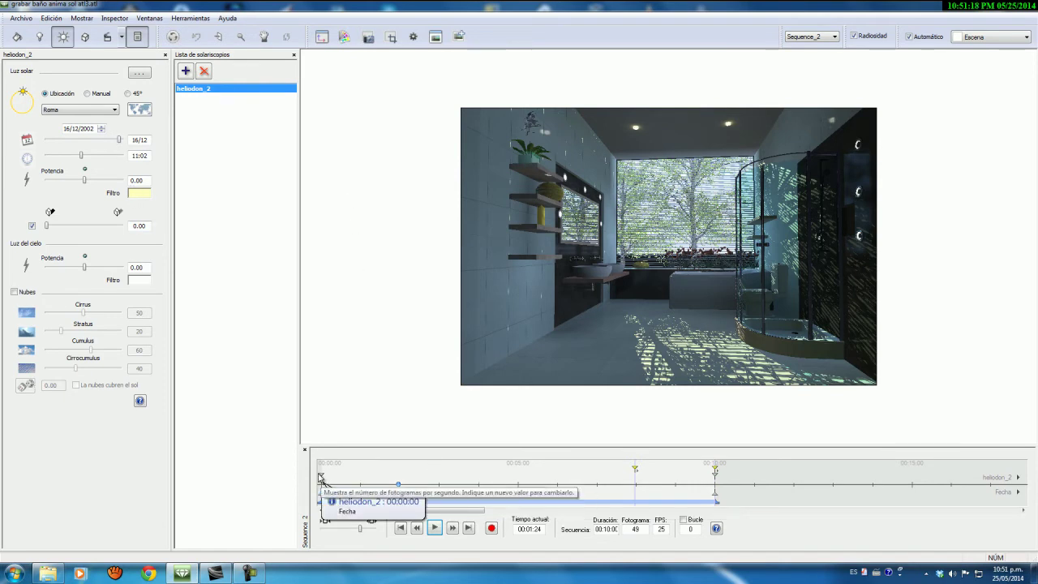
{"action": "left_click", "coordinate": [321, 479]}
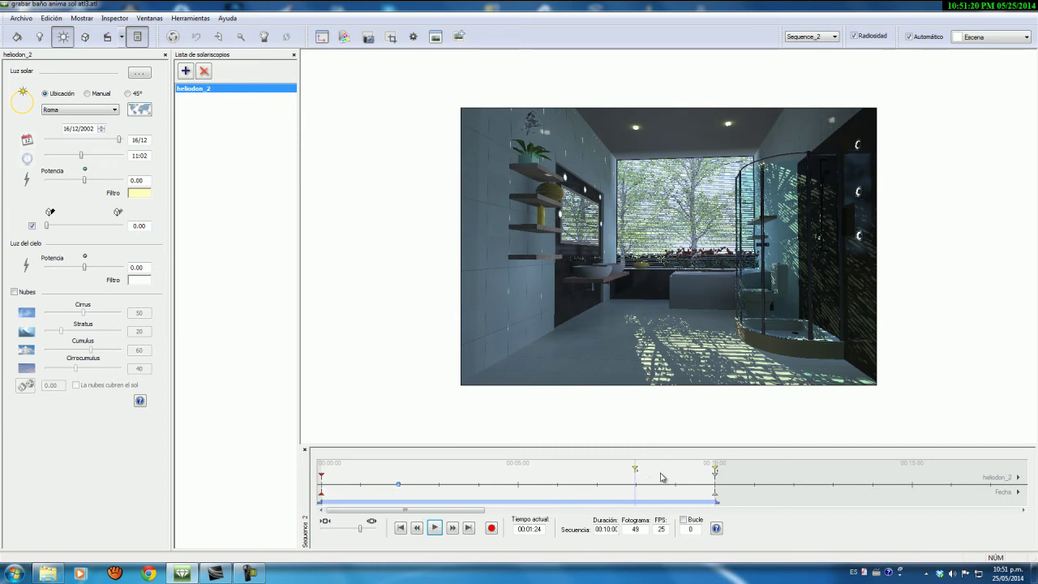
{"action": "left_click", "coordinate": [714, 474]}
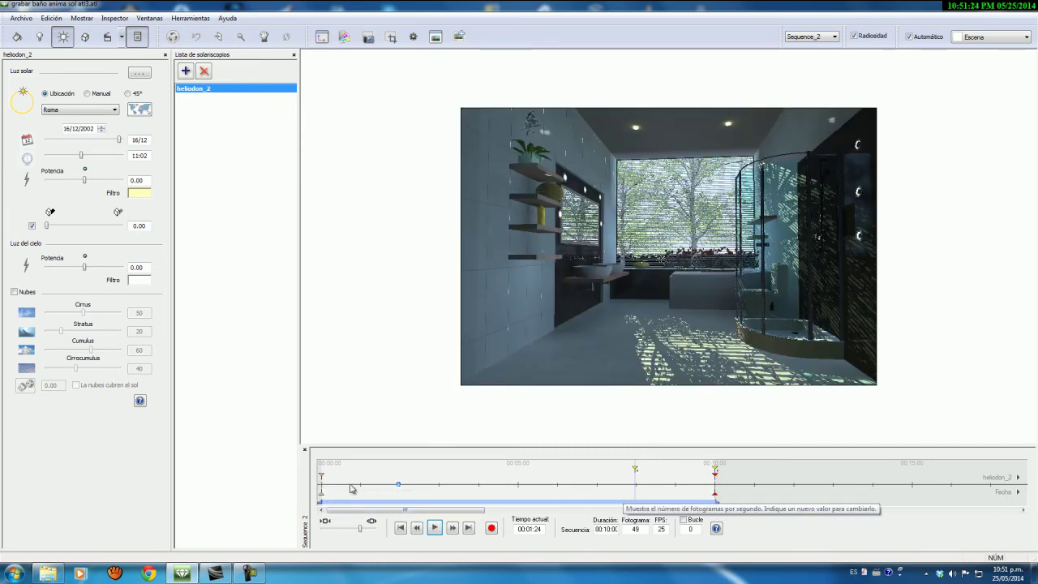
{"action": "mouse_move", "coordinate": [321, 478]}
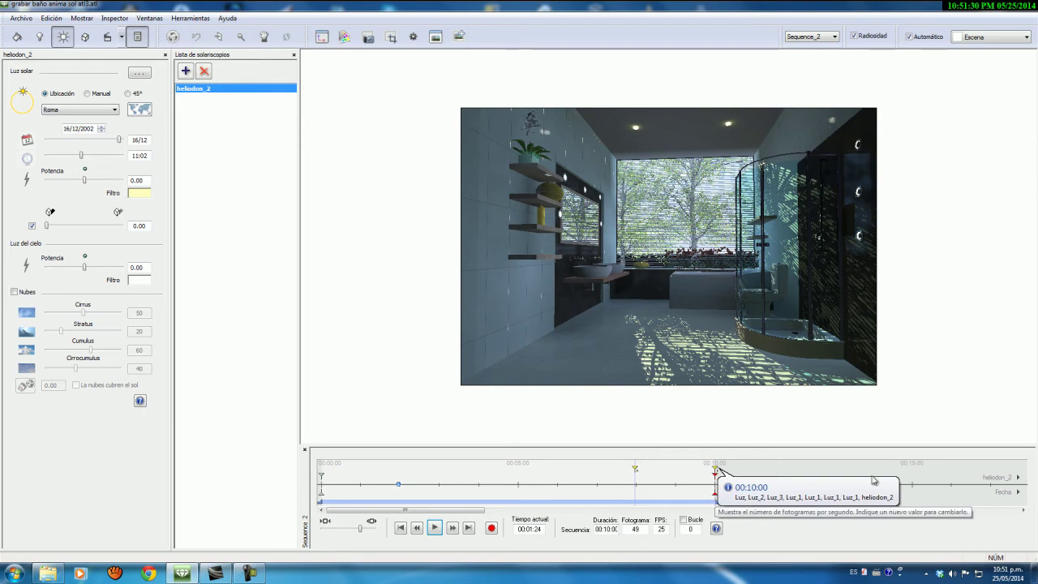
- Show the power keyframes of the light Luz on the timeline
{"action": "left_click", "coordinate": [1018, 478]}
{"action": "left_click", "coordinate": [1000, 400]}
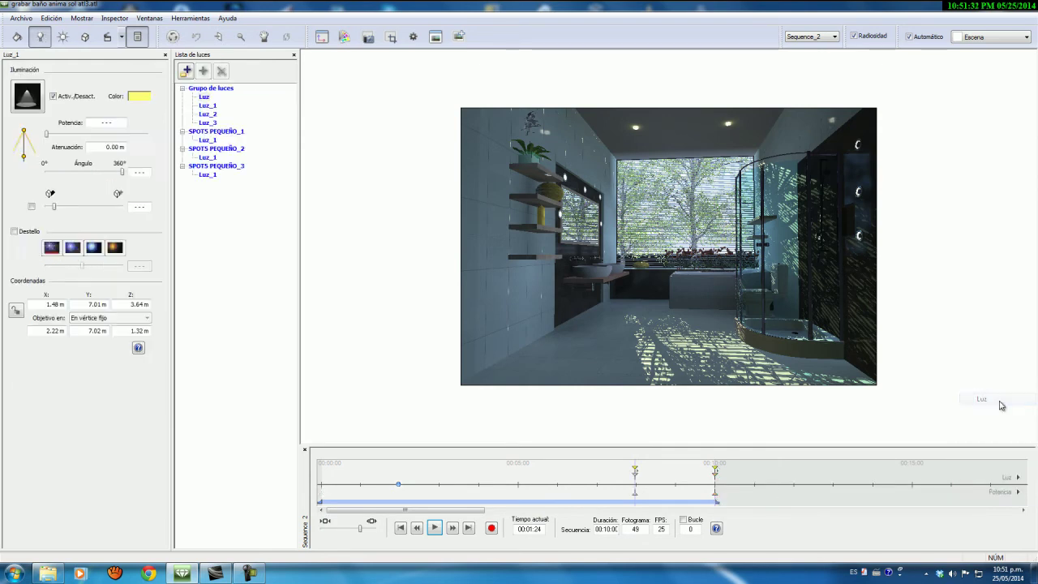
{"action": "left_click", "coordinate": [204, 98]}
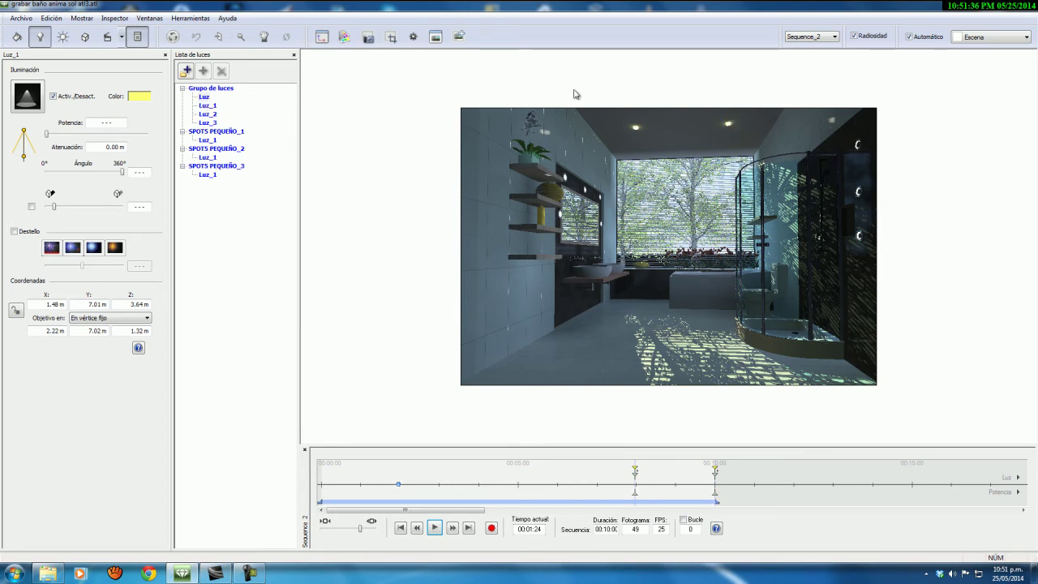
- Locate the lights Luz_1 and Luz_3 in the 2D top view of the bathroom and close that view
{"action": "left_click", "coordinate": [321, 36]}
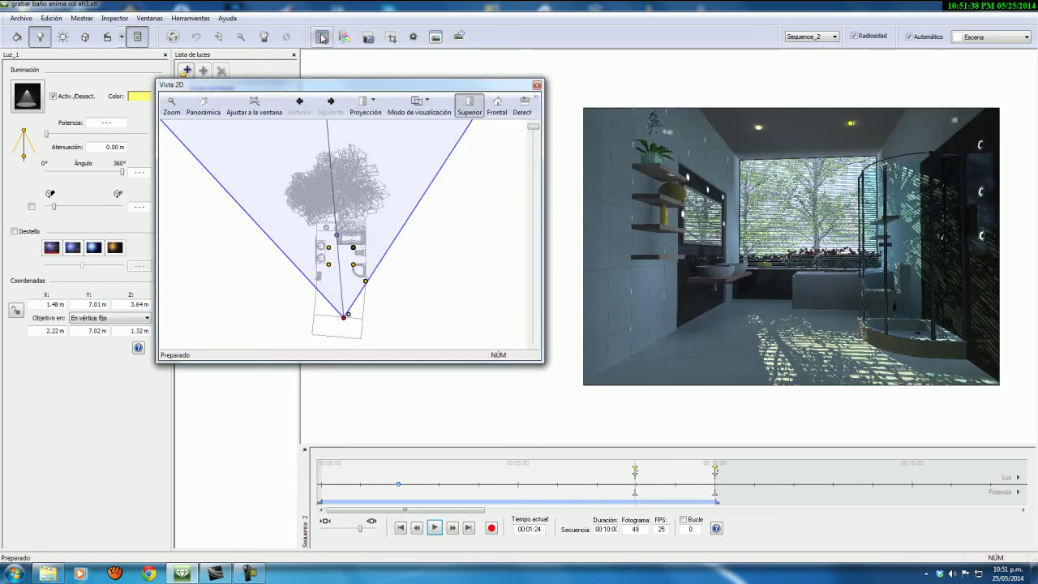
{"action": "scroll", "coordinate": [340, 223], "scroll_direction": "up", "scroll_amount": 2}
{"action": "left_click_drag", "start_coordinate": [368, 85], "coordinate": [380, 219]}
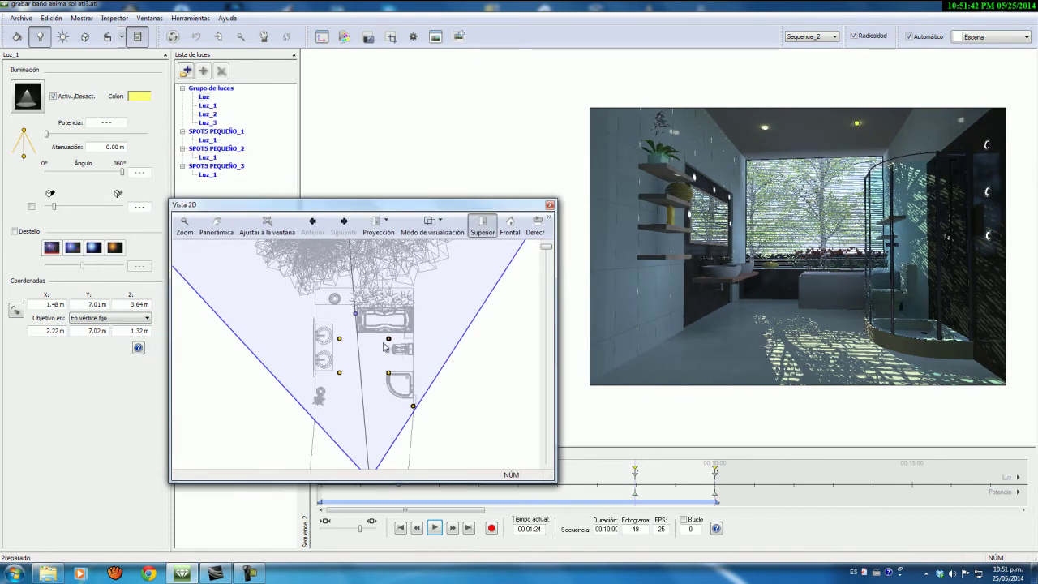
{"action": "left_click", "coordinate": [207, 105]}
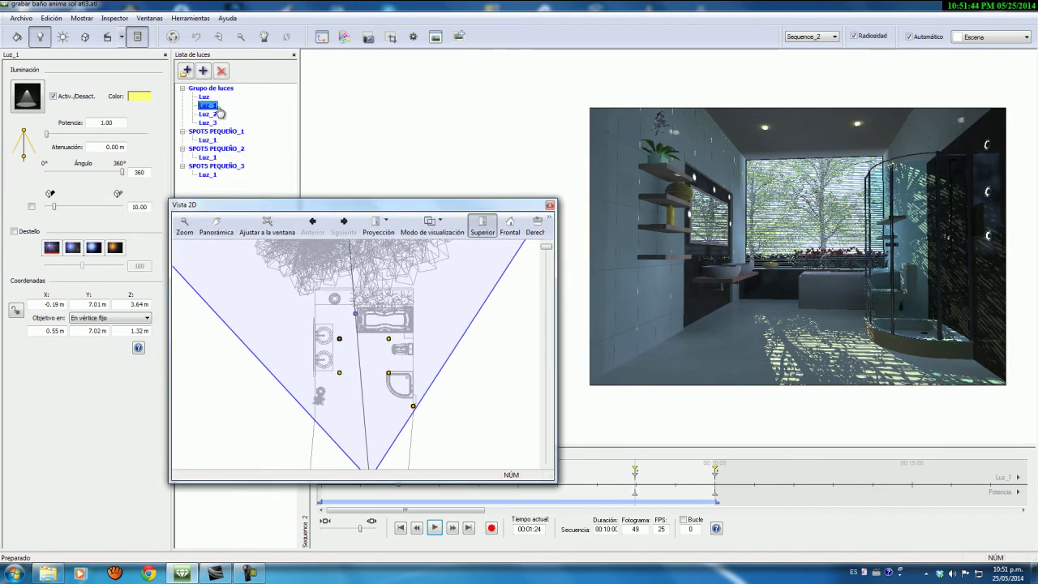
{"action": "left_click", "coordinate": [208, 123]}
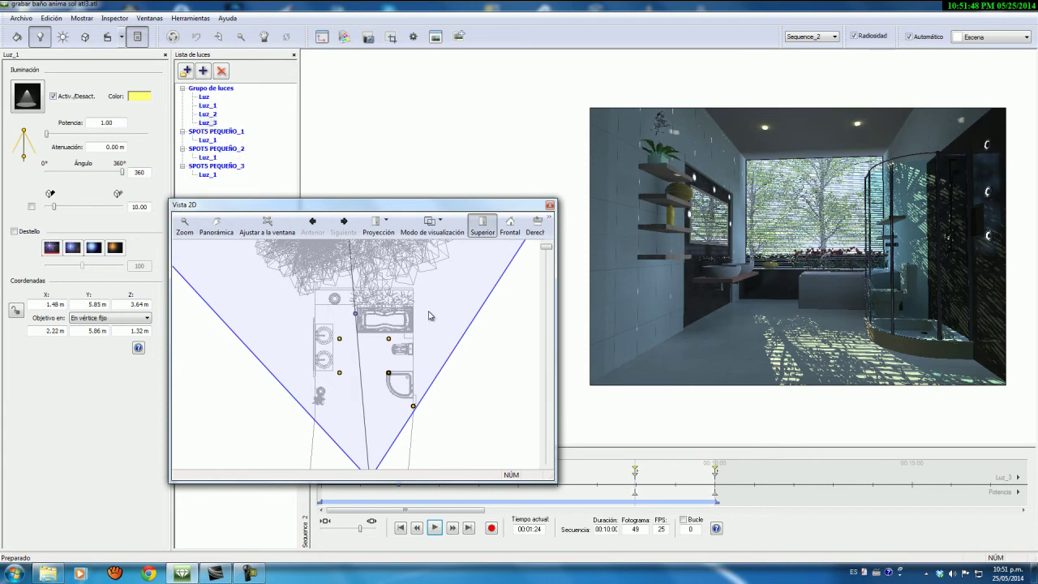
{"action": "left_click", "coordinate": [550, 207]}
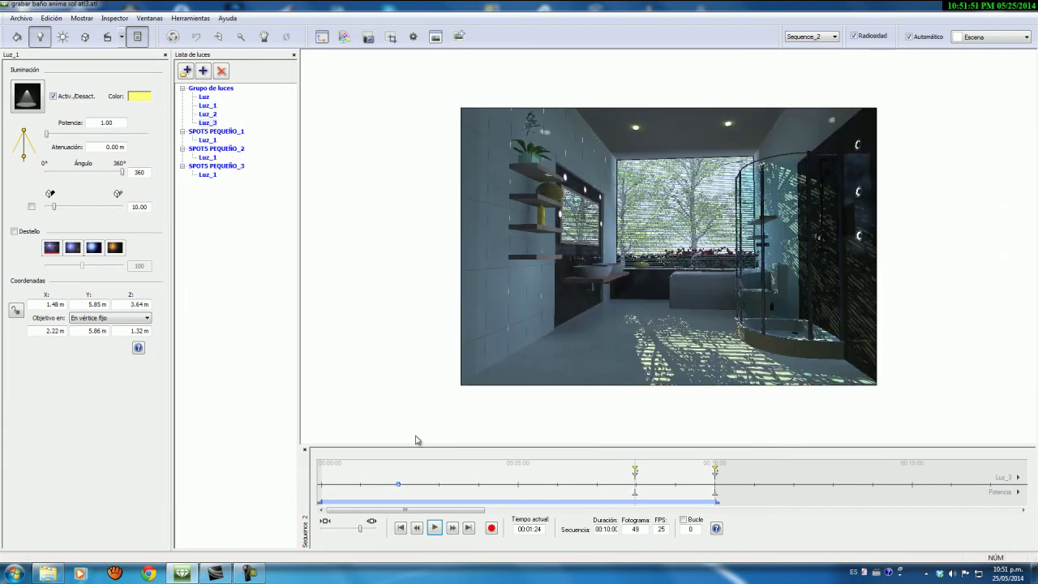
- Inspect the power keyframes of Luz_3 and the list of animated lights on the timeline
{"action": "left_click", "coordinate": [637, 481]}
{"action": "left_click", "coordinate": [1002, 479]}
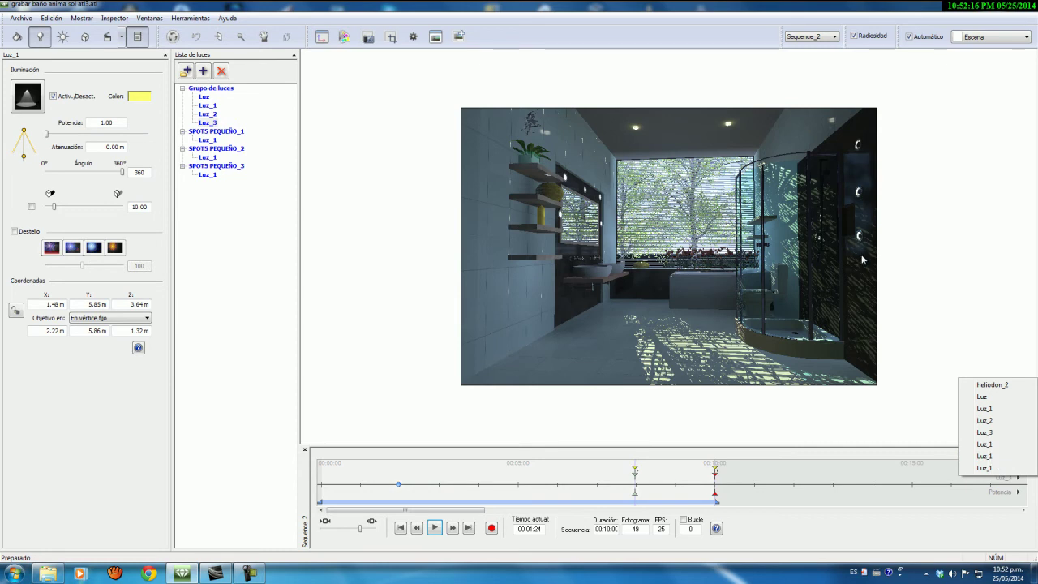
{"action": "left_click", "coordinate": [356, 197]}
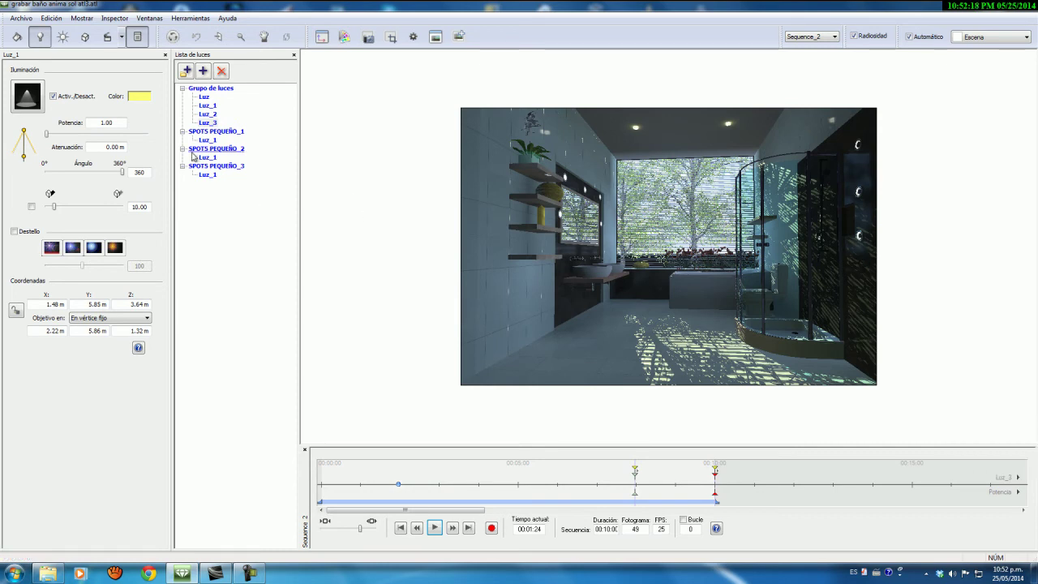
- Start opening an existing document
{"action": "left_click", "coordinate": [19, 18]}
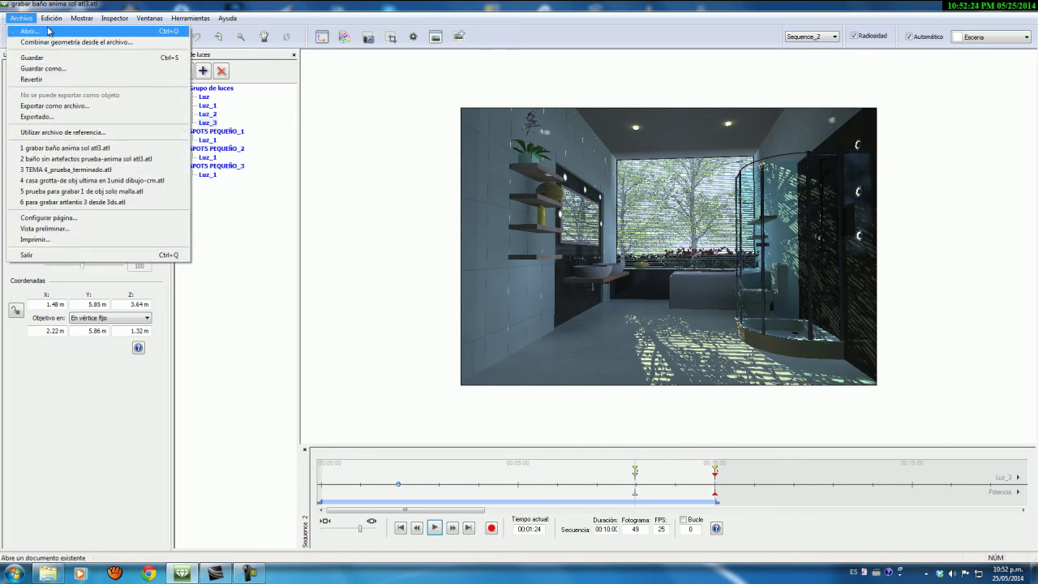
{"action": "left_click", "coordinate": [30, 31]}
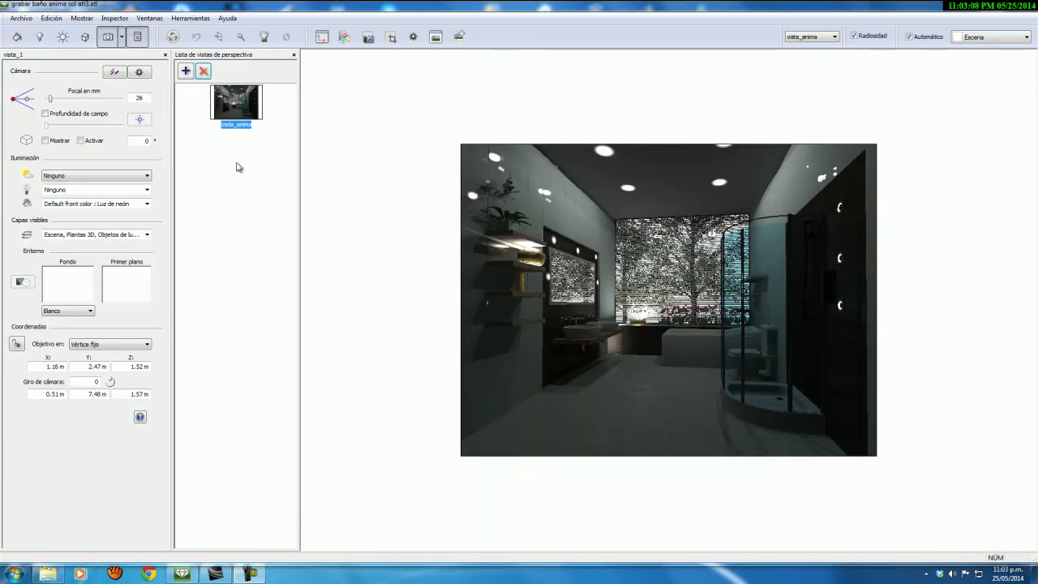
- Add the perspective view vista_anima to the animations list and switch the inspector to the animations
{"action": "right_click", "coordinate": [241, 108]}
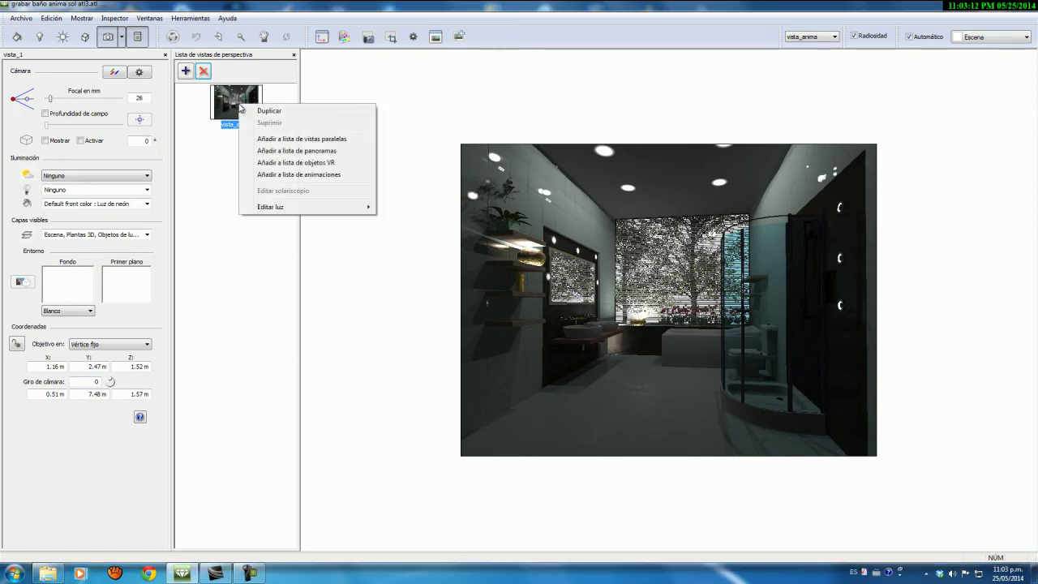
{"action": "left_click", "coordinate": [290, 176]}
{"action": "left_click", "coordinate": [123, 37]}
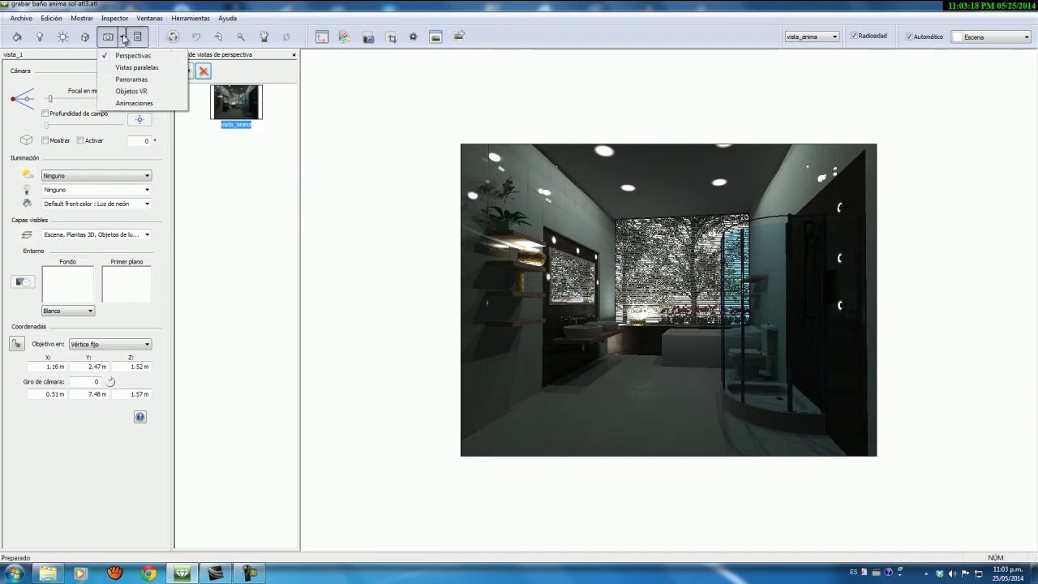
{"action": "left_click", "coordinate": [124, 104]}
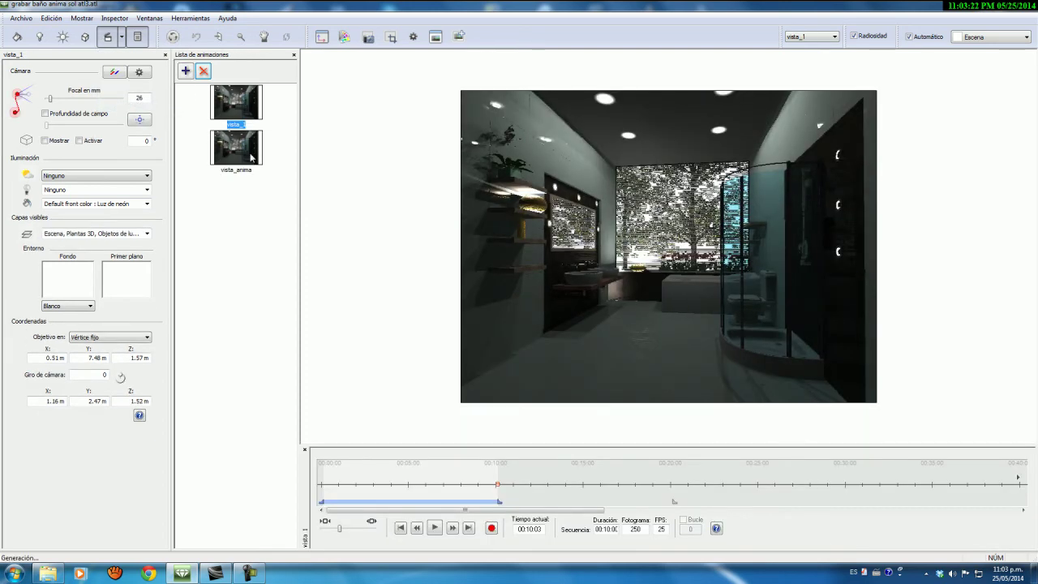
- Compare the two listed animations and delete vista_1, keeping only vista_anima
{"action": "left_click", "coordinate": [246, 159]}
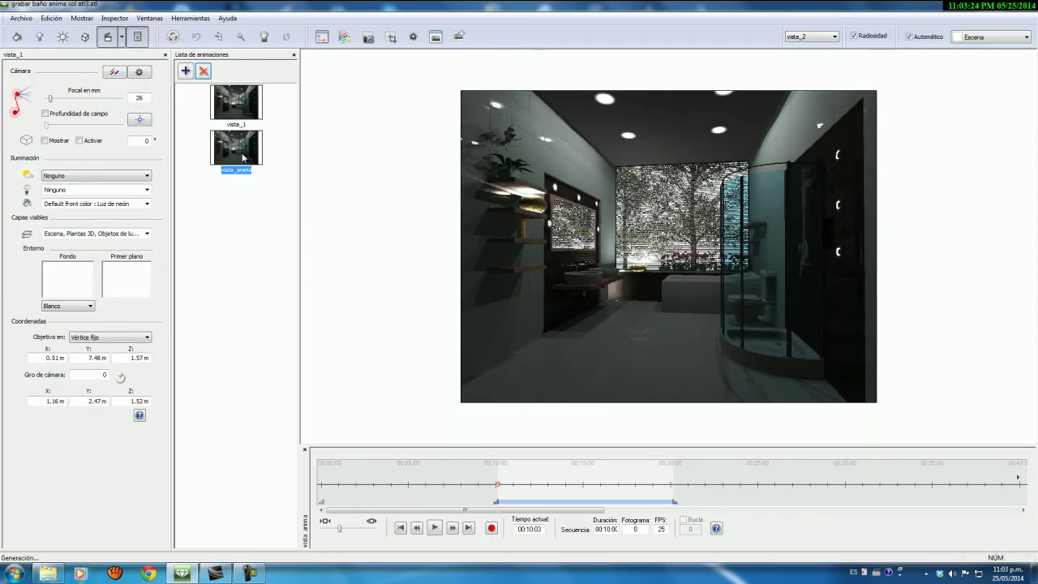
{"action": "left_click", "coordinate": [248, 112]}
{"action": "left_click", "coordinate": [206, 72]}
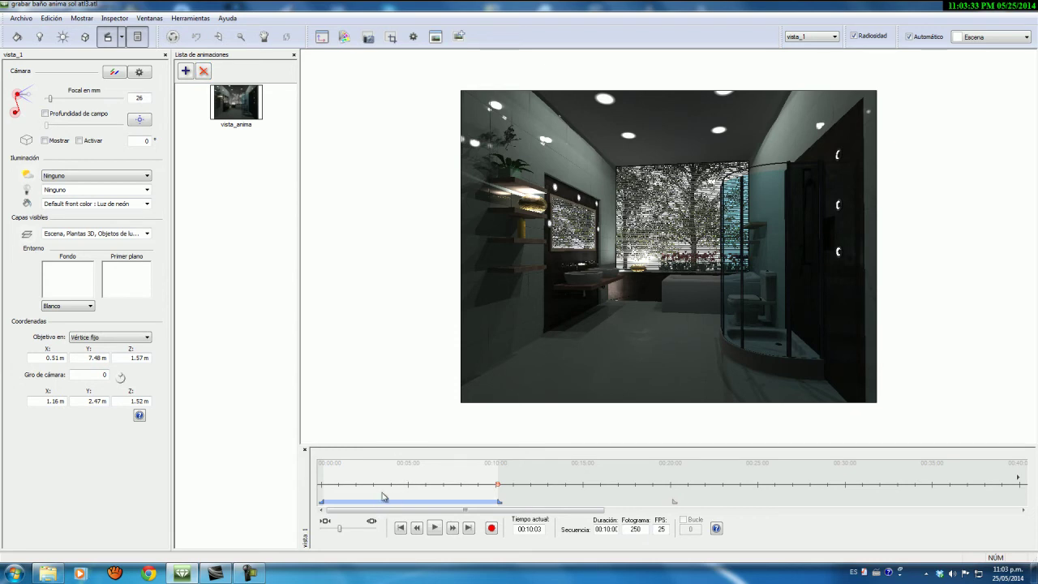
- Shift the vista_anima sequence along the timeline so that it starts at 00:00:00
{"action": "left_click", "coordinate": [497, 486]}
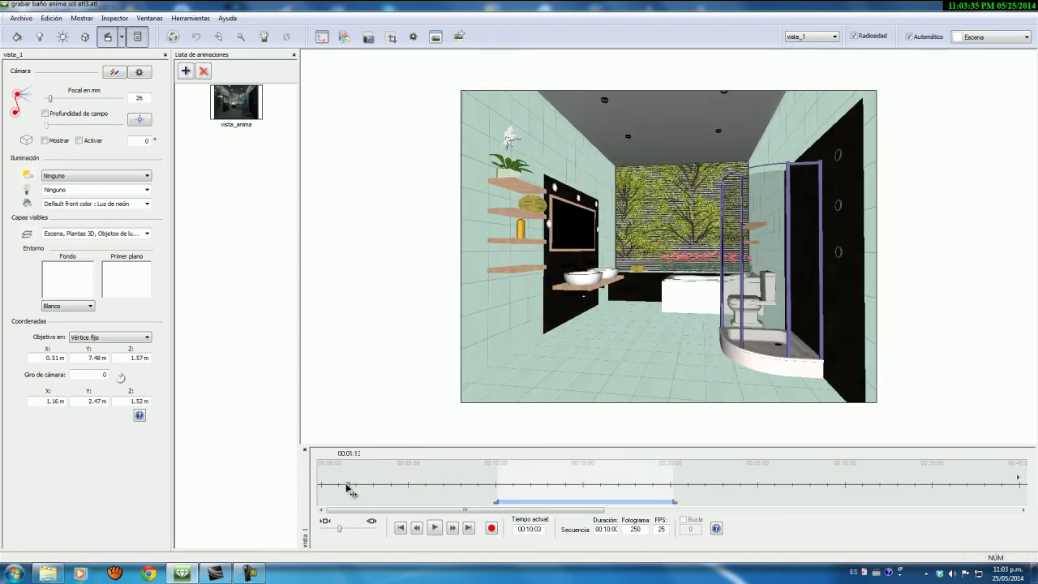
{"action": "left_click", "coordinate": [496, 483]}
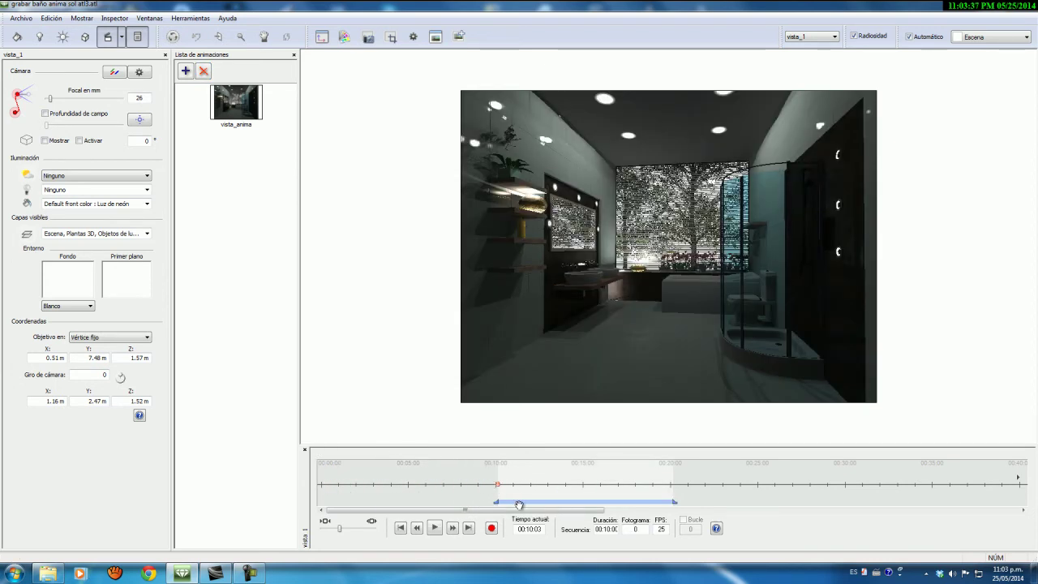
{"action": "left_click_drag", "start_coordinate": [542, 503], "coordinate": [359, 506]}
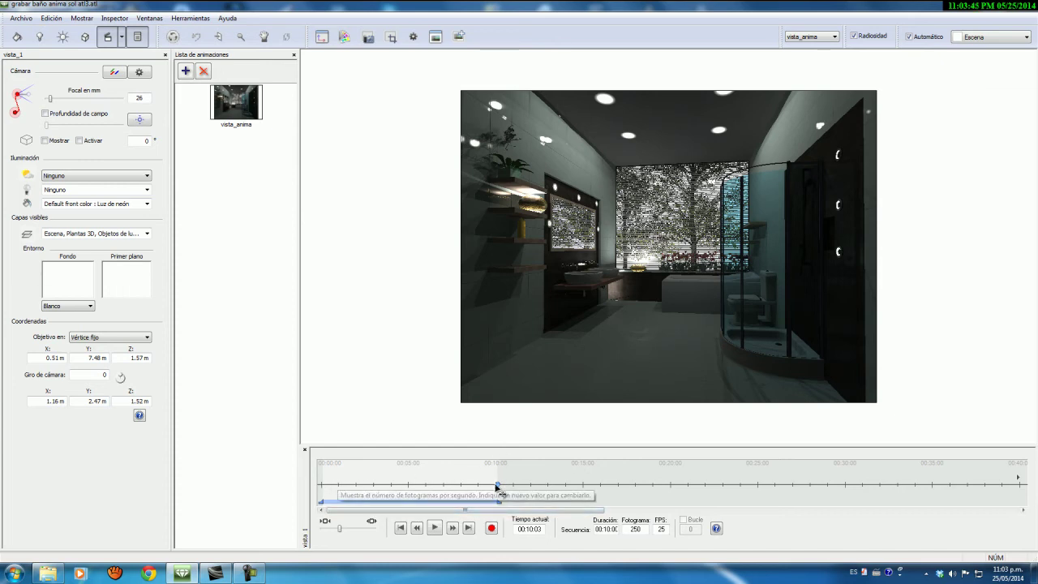
- Assign heliodon_1 as the view's sun source and set that heliodon's time of day to 07:21
{"action": "left_click", "coordinate": [148, 176]}
{"action": "left_click", "coordinate": [135, 195]}
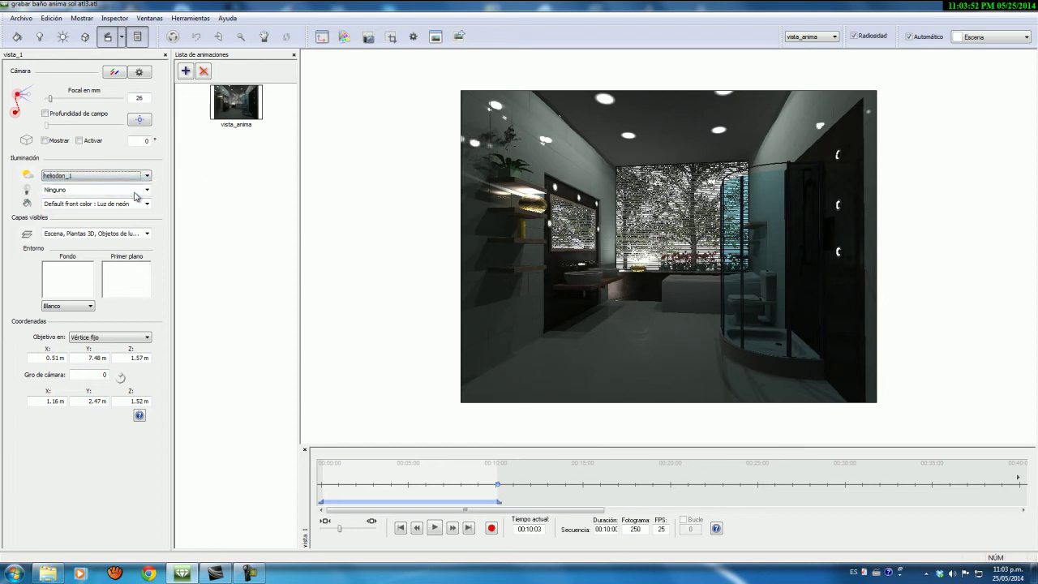
{"action": "left_click", "coordinate": [63, 37]}
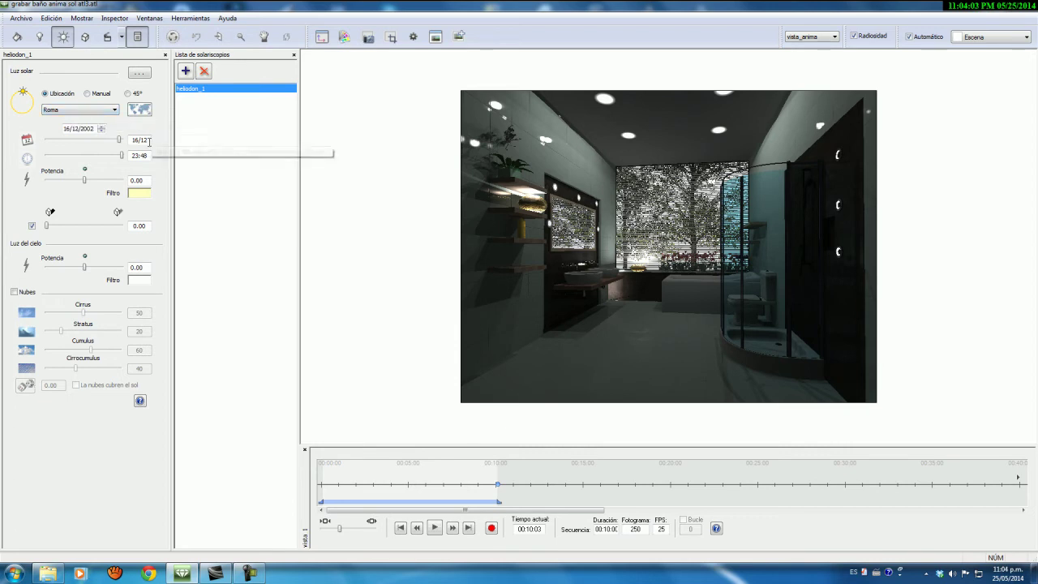
{"action": "left_click", "coordinate": [123, 158]}
{"action": "left_click_drag", "start_coordinate": [123, 159], "coordinate": [65, 161]}
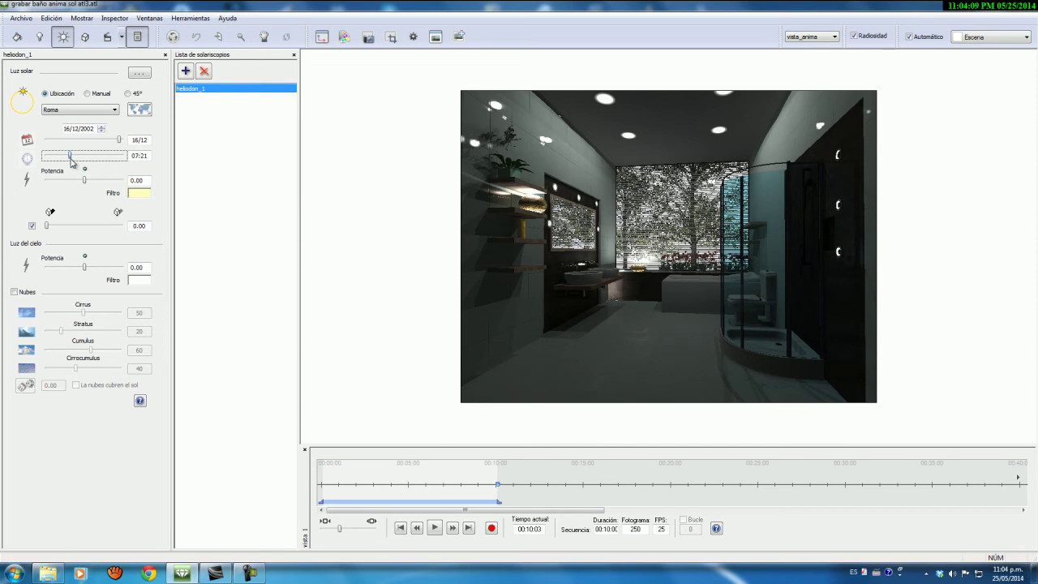
- Record a sun animation from the sequence start, setting the heliodon's time to 23:28 at 00:10:02, and end the recording
{"action": "left_click_drag", "start_coordinate": [497, 485], "coordinate": [322, 490]}
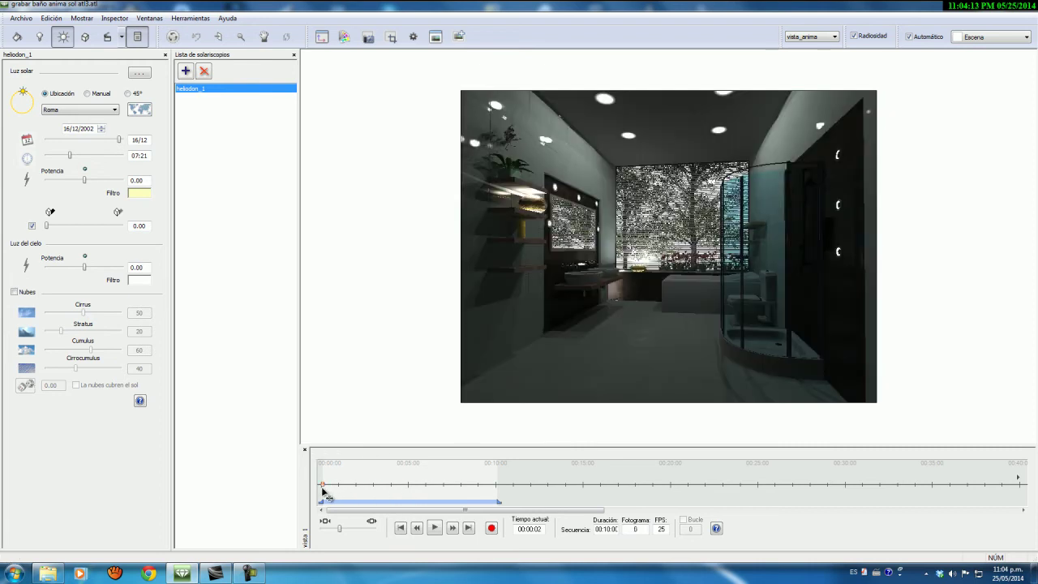
{"action": "left_click", "coordinate": [492, 528]}
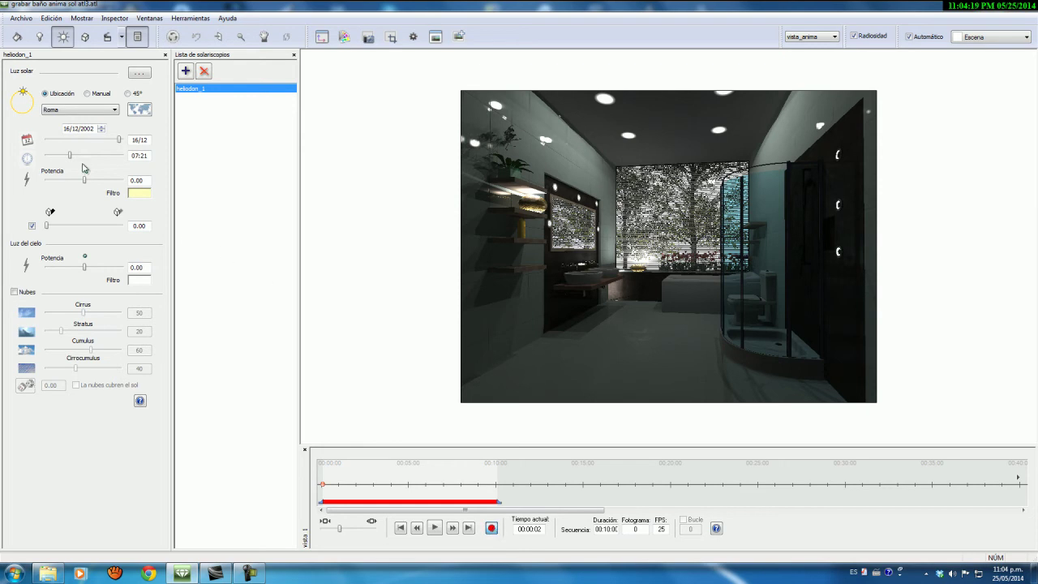
{"action": "left_click_drag", "start_coordinate": [324, 485], "coordinate": [500, 493]}
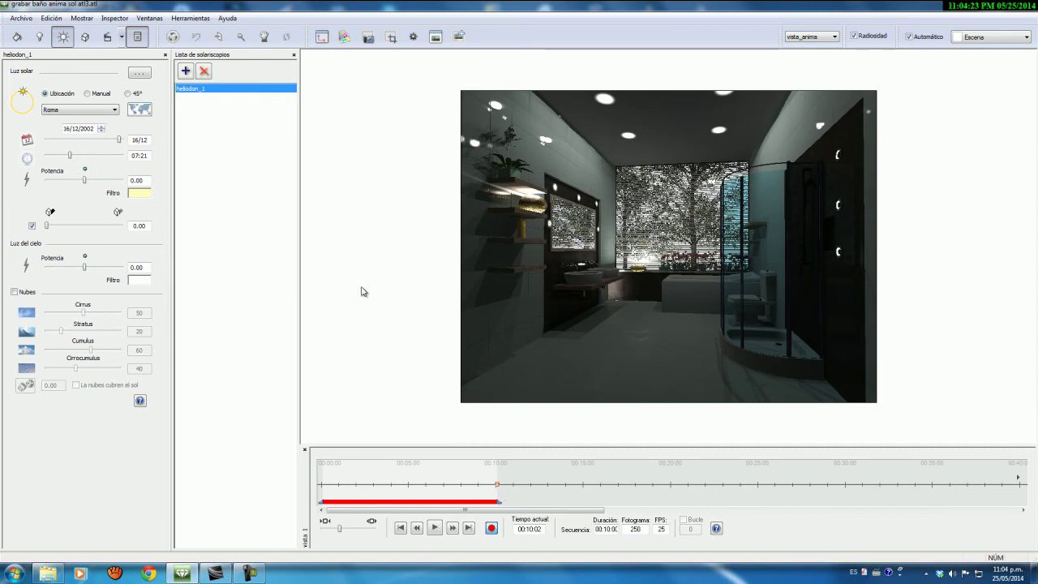
{"action": "left_click_drag", "start_coordinate": [73, 156], "coordinate": [120, 165]}
{"action": "left_click", "coordinate": [71, 158]}
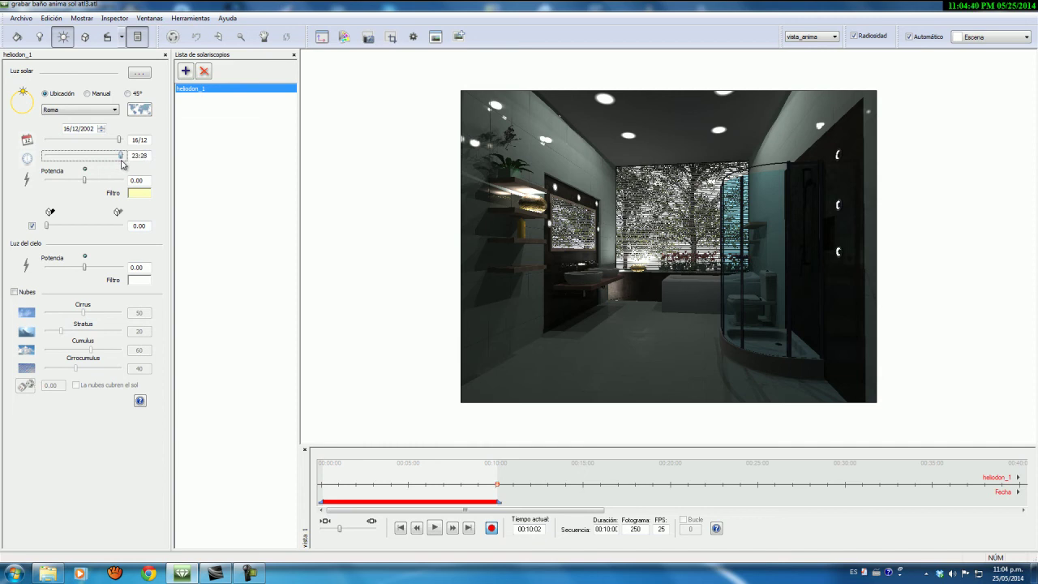
{"action": "left_click", "coordinate": [320, 418]}
{"action": "left_click", "coordinate": [492, 529]}
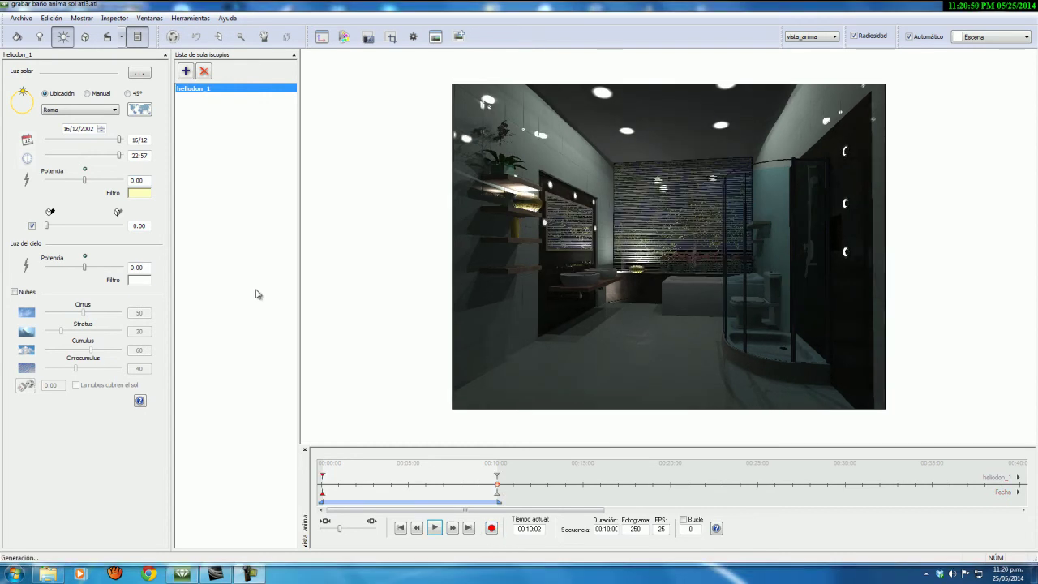
- Return to the start of the sequence and preview the sun animation
{"action": "left_click_drag", "start_coordinate": [501, 490], "coordinate": [323, 494]}
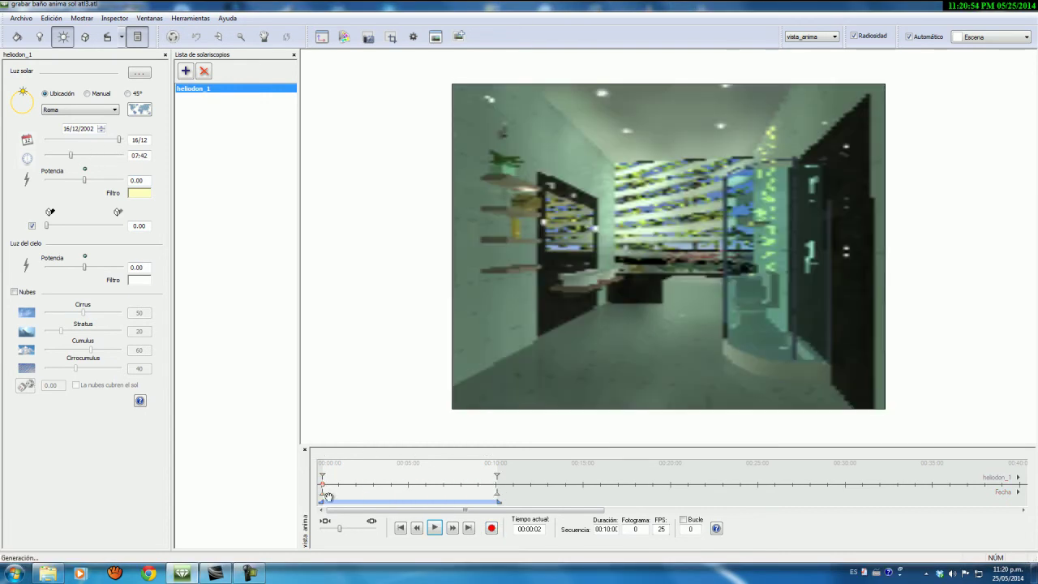
{"action": "left_click", "coordinate": [434, 529]}
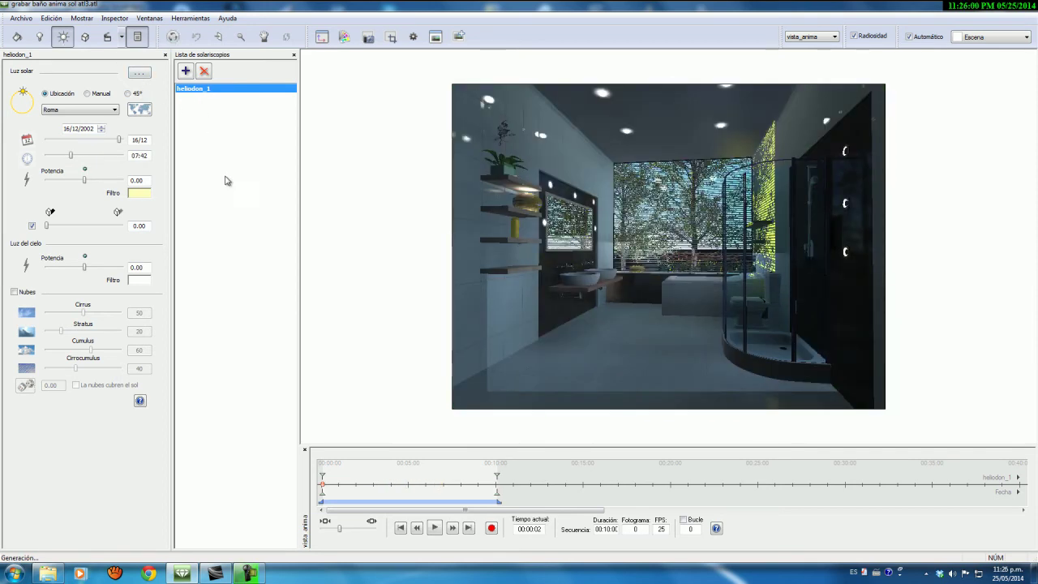
- At 00:08:00, activate Grupo de luces and all instances of the SPOTS PEQUEÑO lights for the current view
{"action": "left_click", "coordinate": [39, 37]}
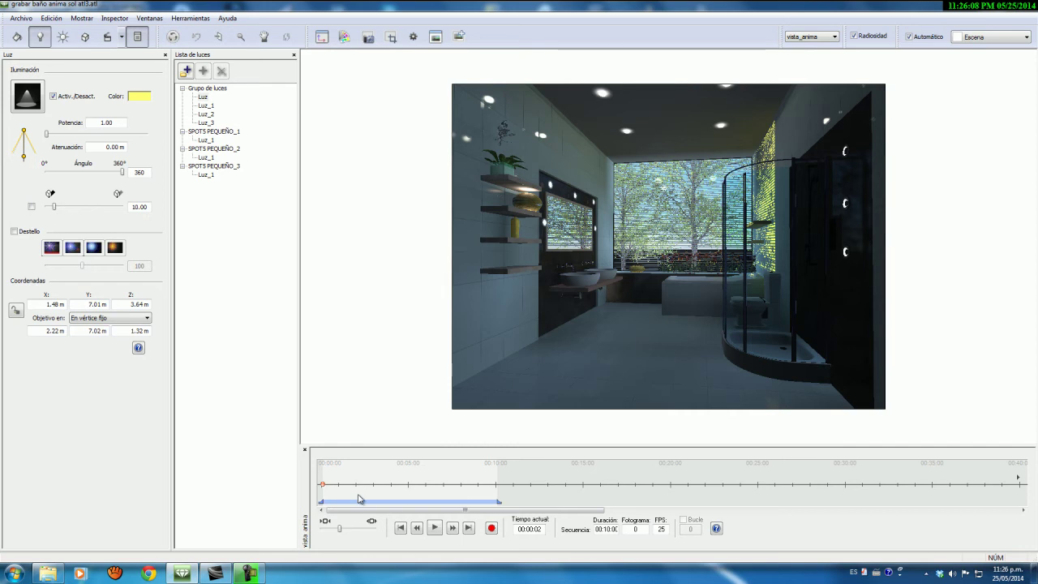
{"action": "left_click_drag", "start_coordinate": [324, 487], "coordinate": [461, 487]}
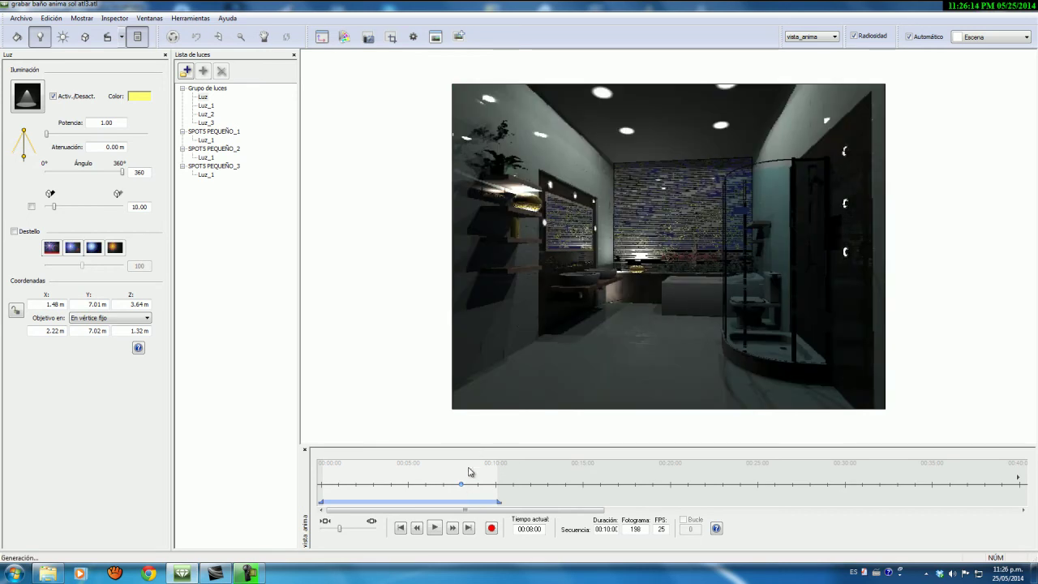
{"action": "right_click", "coordinate": [193, 88]}
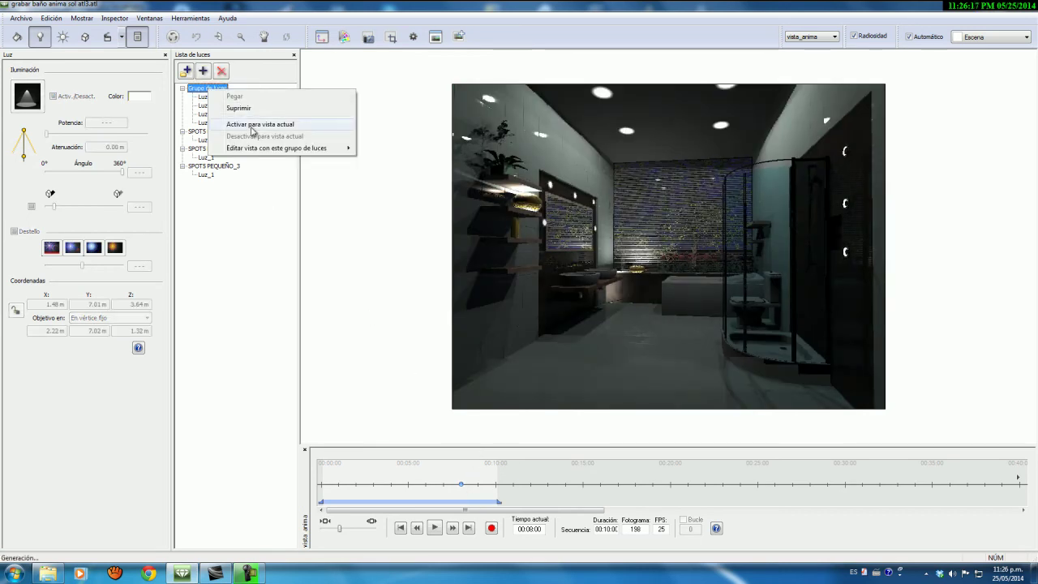
{"action": "left_click", "coordinate": [251, 132]}
{"action": "right_click", "coordinate": [230, 133]}
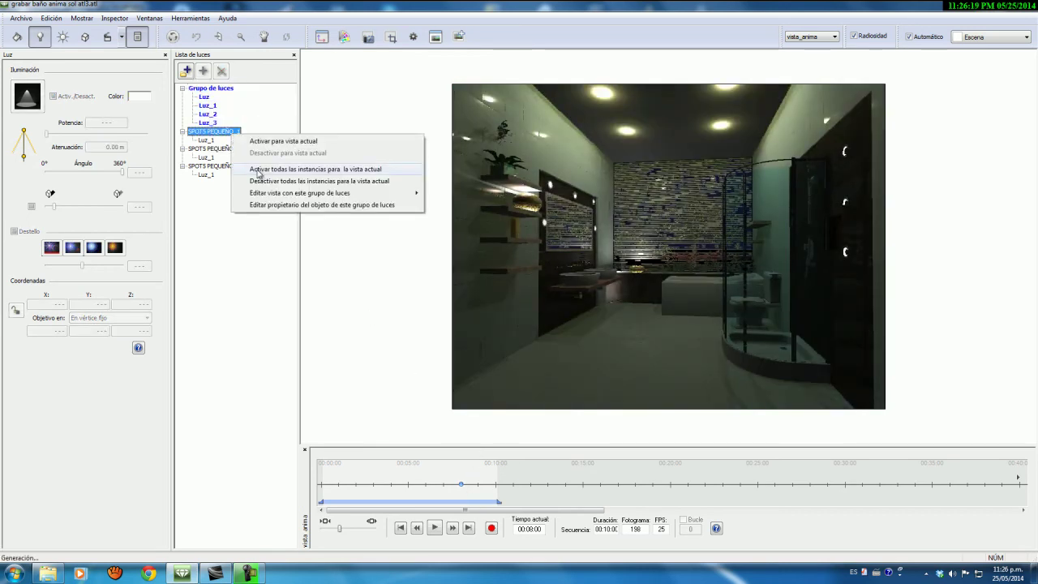
{"action": "left_click", "coordinate": [275, 170]}
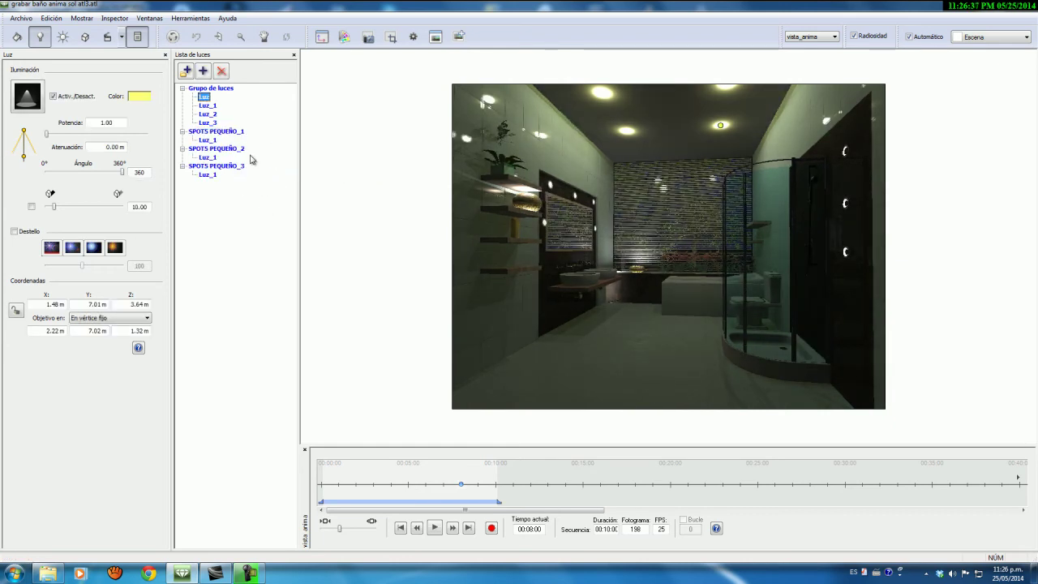
{"action": "left_click", "coordinate": [250, 178]}
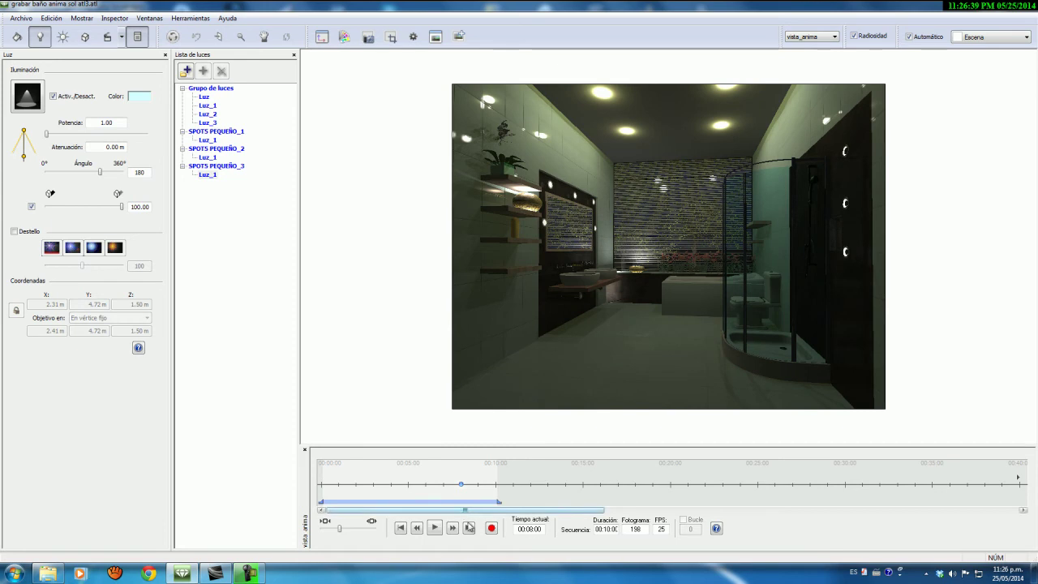
- Start recording and, at 00:10:02, set the power of Luz, Luz_1, Luz_2 and Luz_3 in Grupo de luces to 40
{"action": "left_click", "coordinate": [492, 528]}
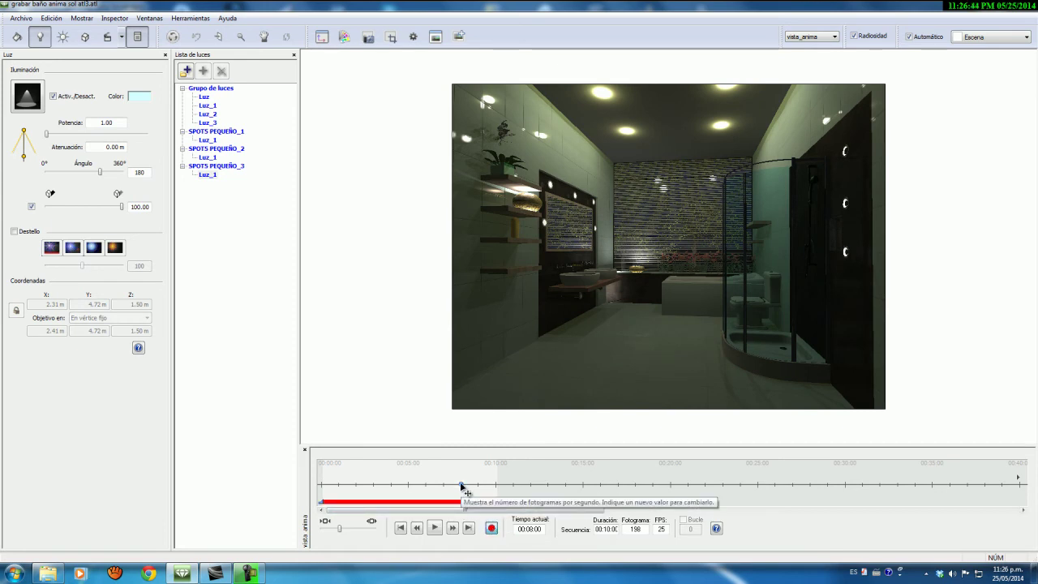
{"action": "left_click_drag", "start_coordinate": [463, 487], "coordinate": [498, 492]}
{"action": "left_click", "coordinate": [205, 98]}
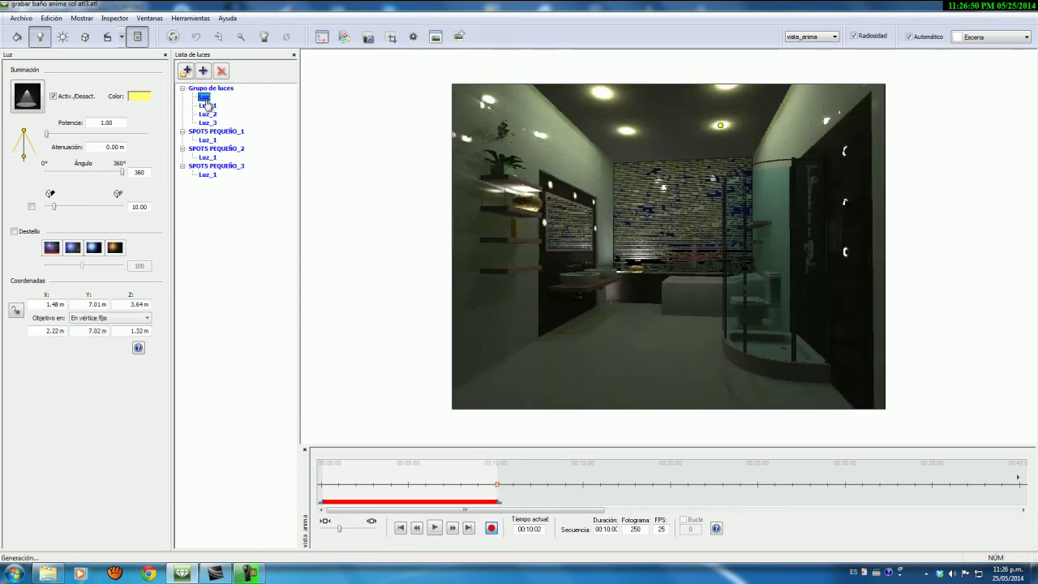
{"action": "left_click", "coordinate": [208, 106], "text": "ctrl"}
{"action": "left_click", "coordinate": [210, 115], "text": "ctrl"}
{"action": "left_click", "coordinate": [211, 123], "text": "ctrl"}
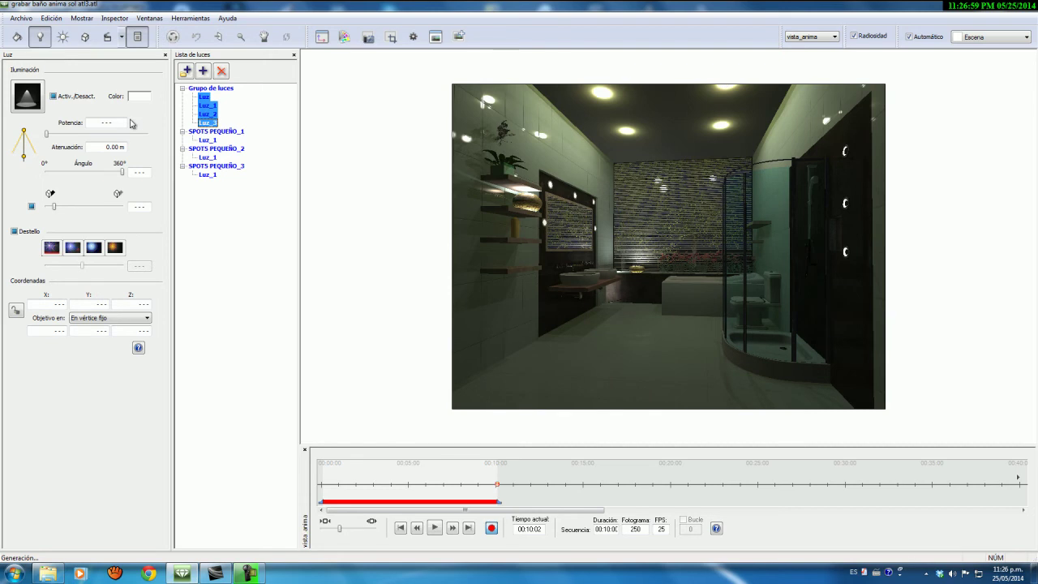
{"action": "left_click", "coordinate": [105, 123]}
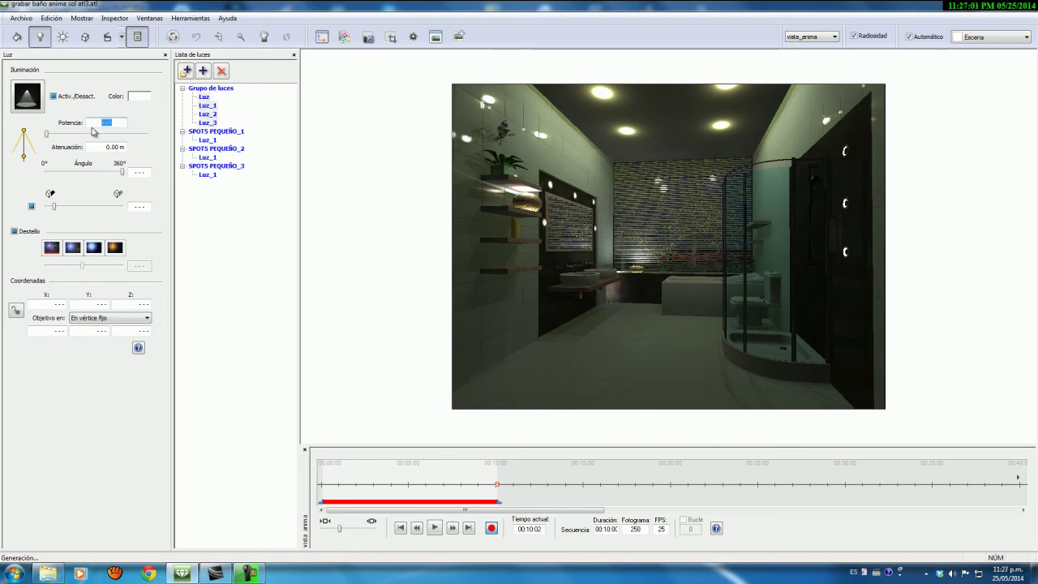
{"action": "type", "text": "40"}
{"action": "key", "text": "Return"}
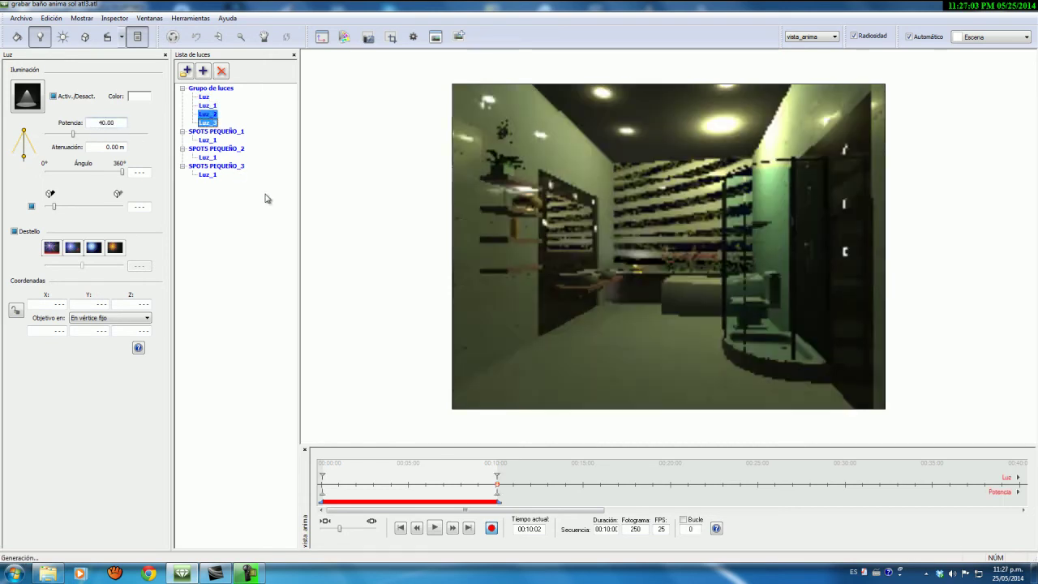
- Set the power of the Luz_1 lights in SPOTS PEQUEÑO_1, _2 and _3 to 60 at the same time
{"action": "left_click", "coordinate": [208, 141]}
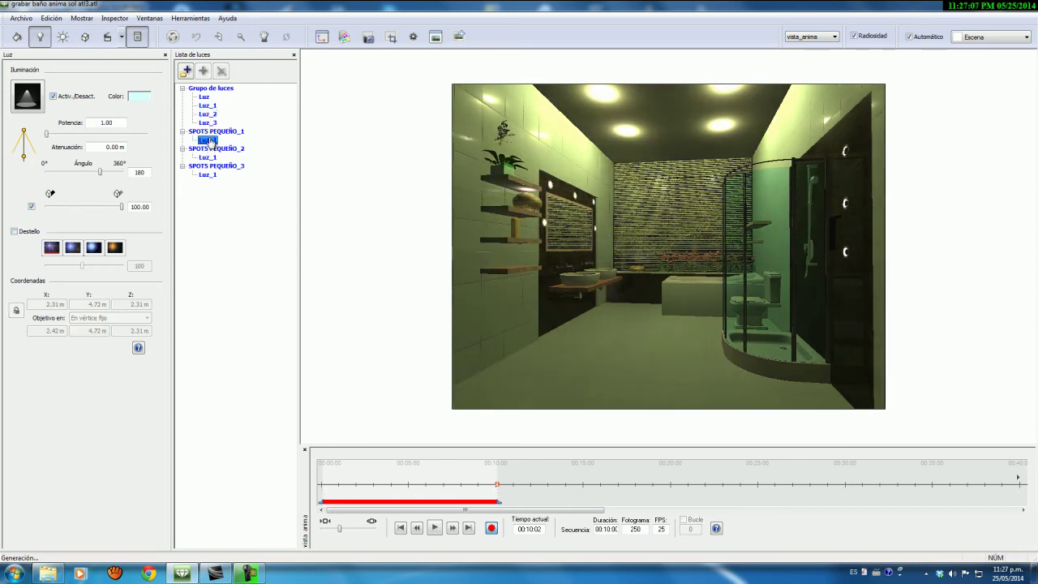
{"action": "left_click", "coordinate": [208, 158], "text": "ctrl"}
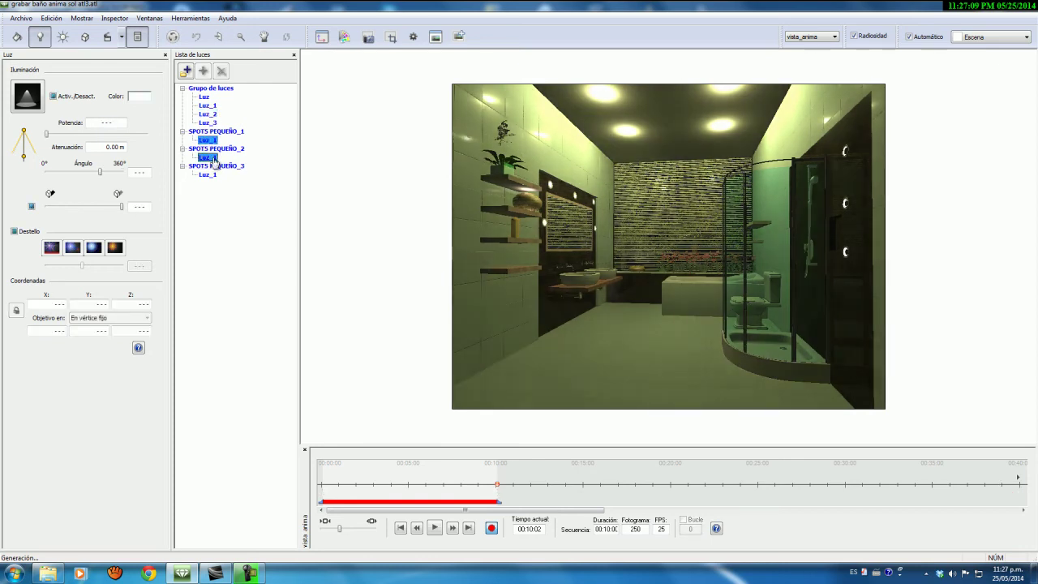
{"action": "left_click", "coordinate": [209, 175], "text": "ctrl"}
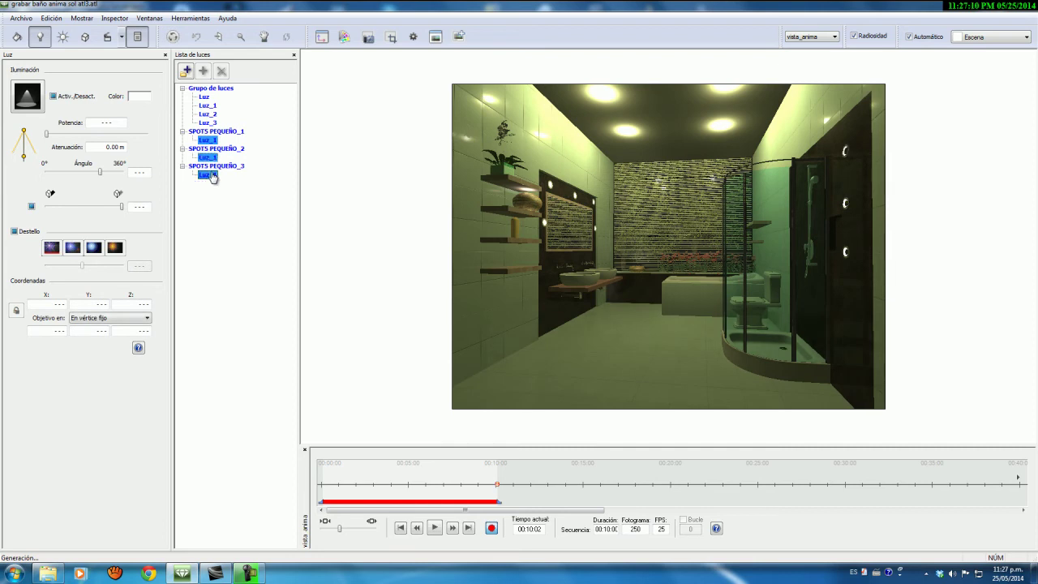
{"action": "left_click", "coordinate": [117, 122]}
{"action": "type", "text": "60"}
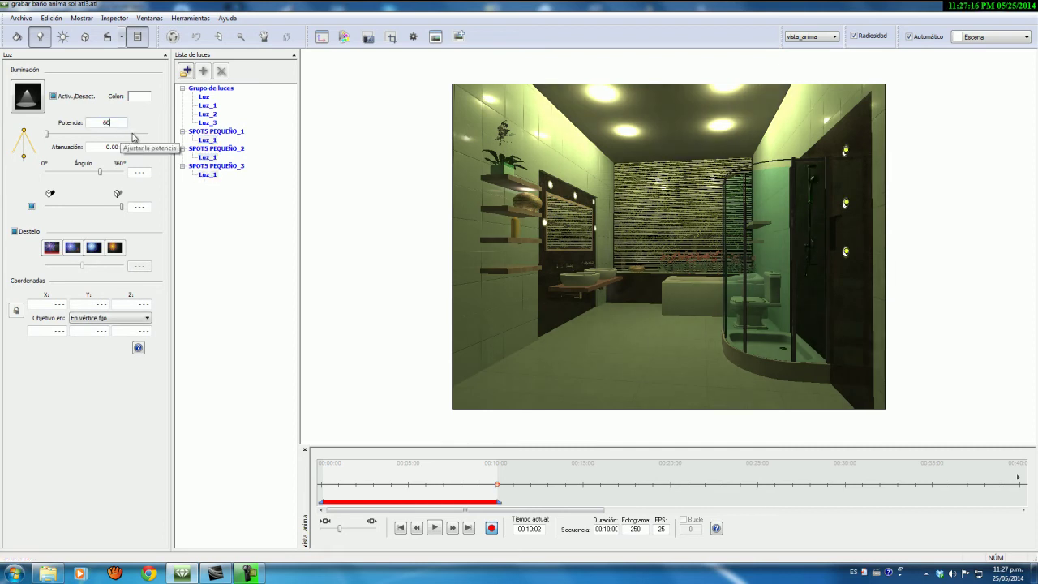
{"action": "key", "text": "Return"}
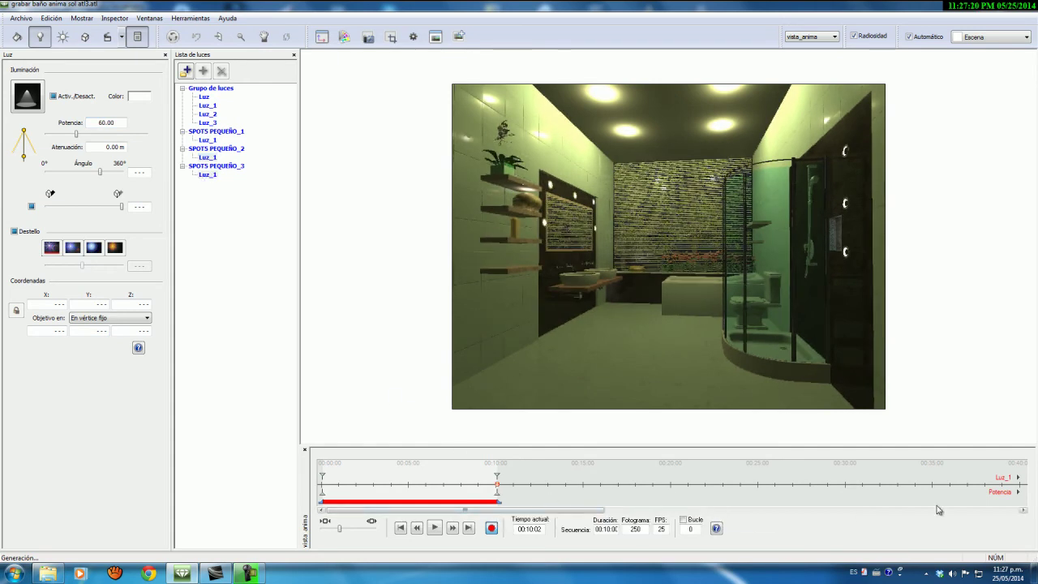
- Show the keyframes of the light Luz in the timeline and add a guide at 00:08:00
{"action": "left_click", "coordinate": [1020, 478]}
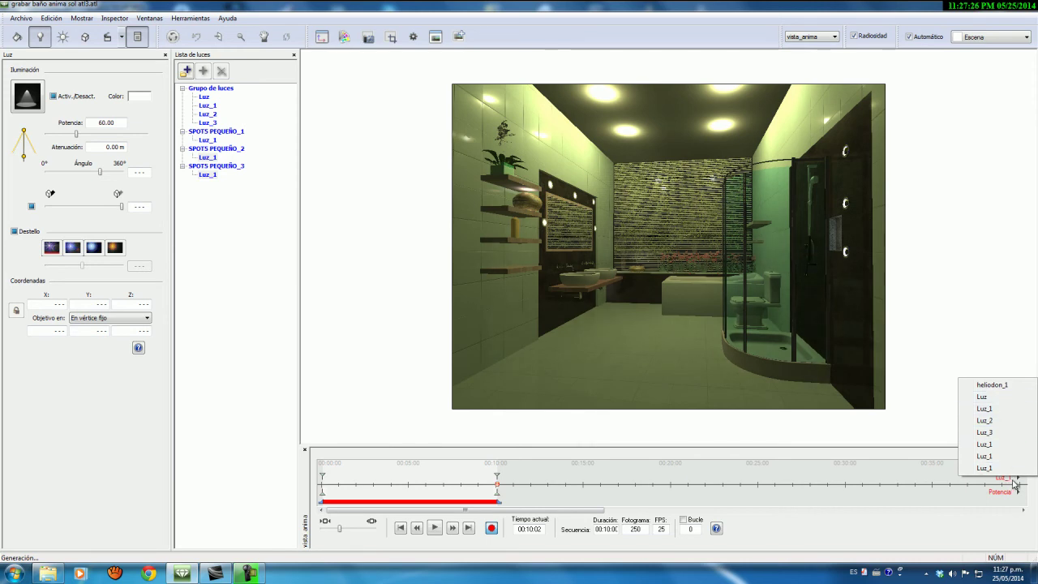
{"action": "left_click", "coordinate": [979, 398]}
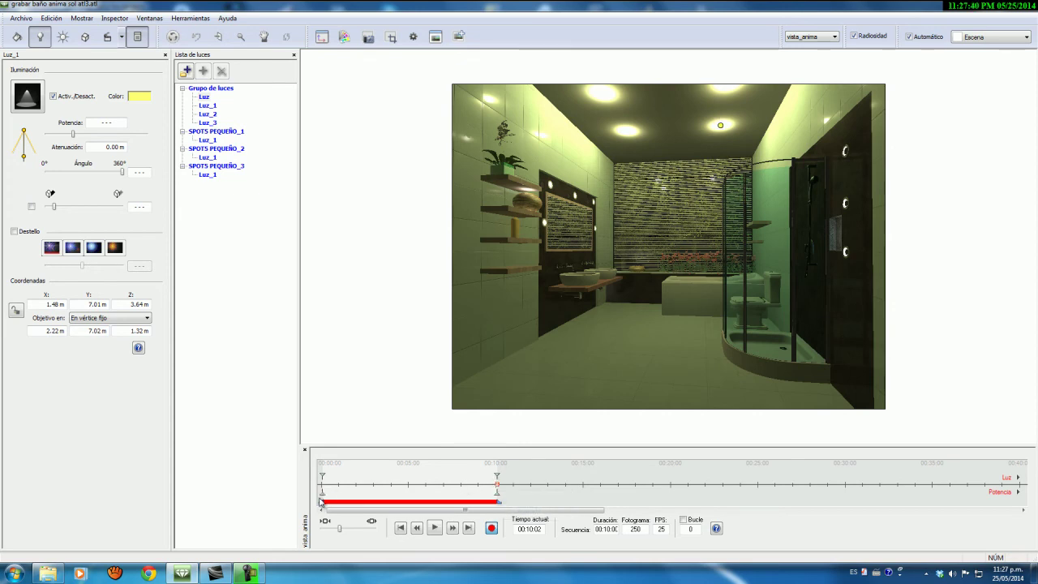
{"action": "left_click", "coordinate": [468, 487]}
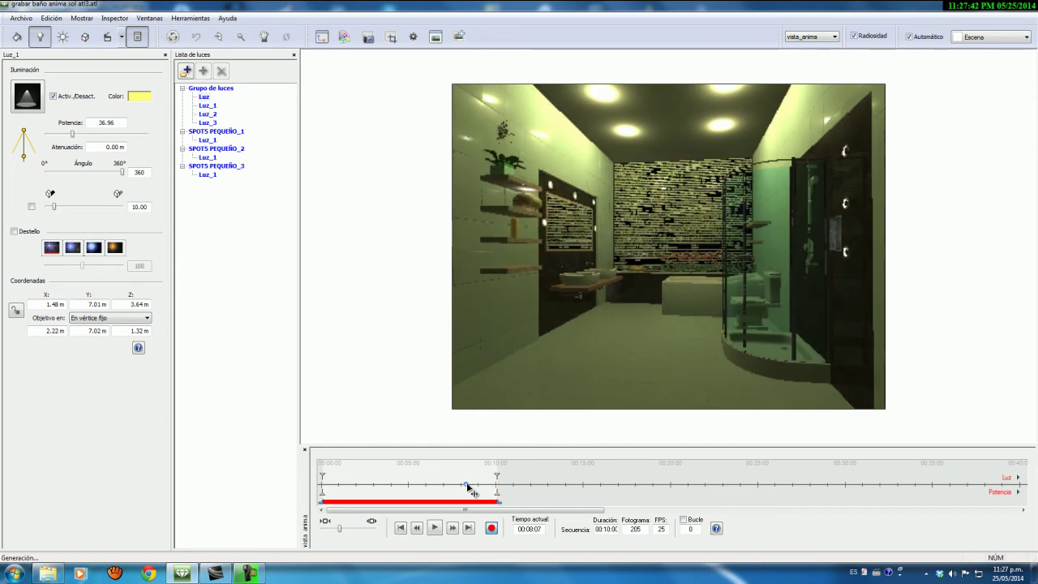
{"action": "left_click_drag", "start_coordinate": [468, 487], "coordinate": [465, 487]}
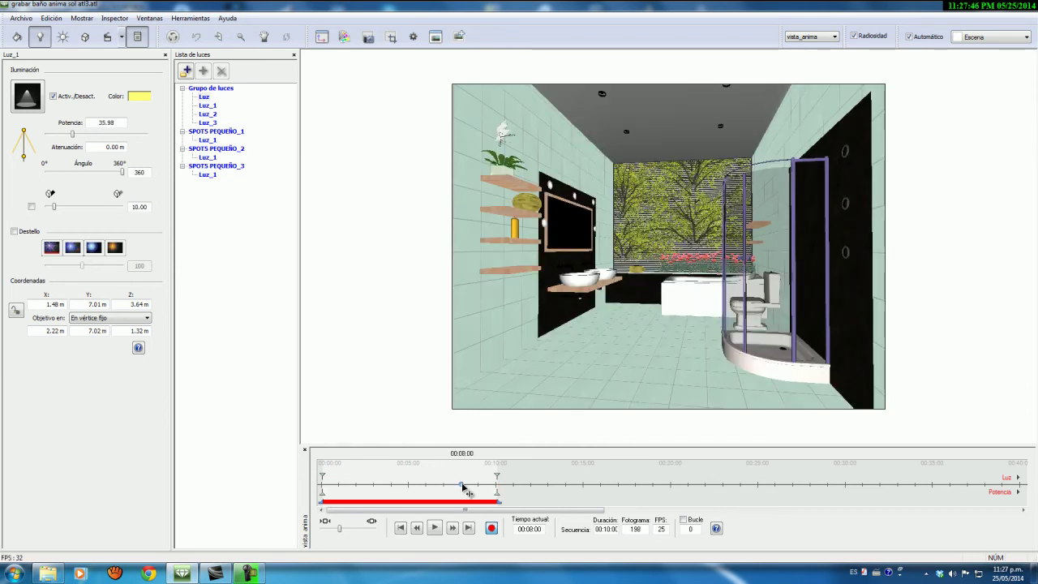
{"action": "right_click", "coordinate": [464, 487]}
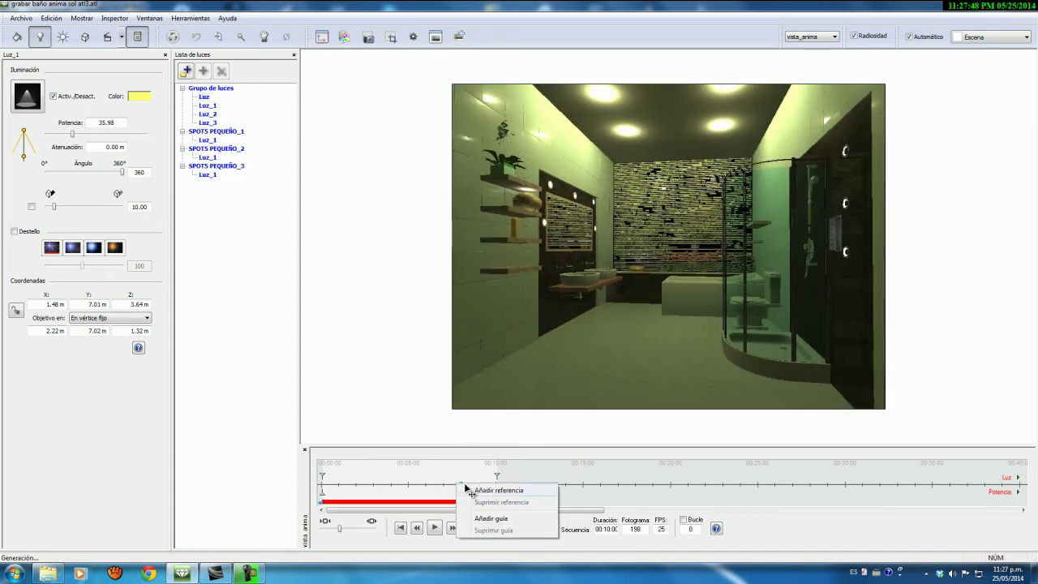
{"action": "left_click", "coordinate": [482, 518]}
- Move the first power keyframe of Luz from the sequence start to the guide at 00:08:00
{"action": "left_click_drag", "start_coordinate": [463, 493], "coordinate": [497, 495]}
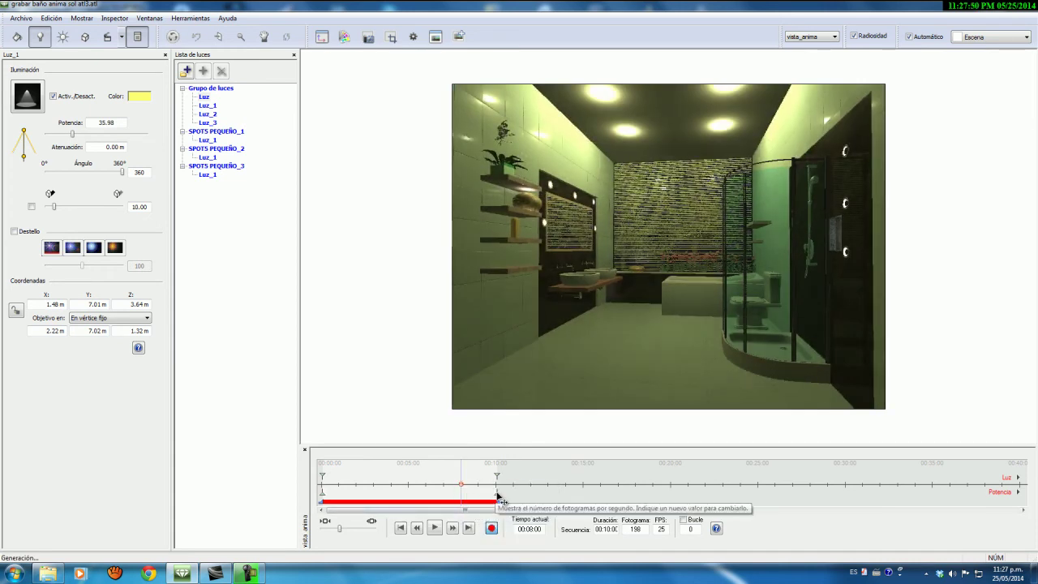
{"action": "left_click_drag", "start_coordinate": [325, 498], "coordinate": [464, 491]}
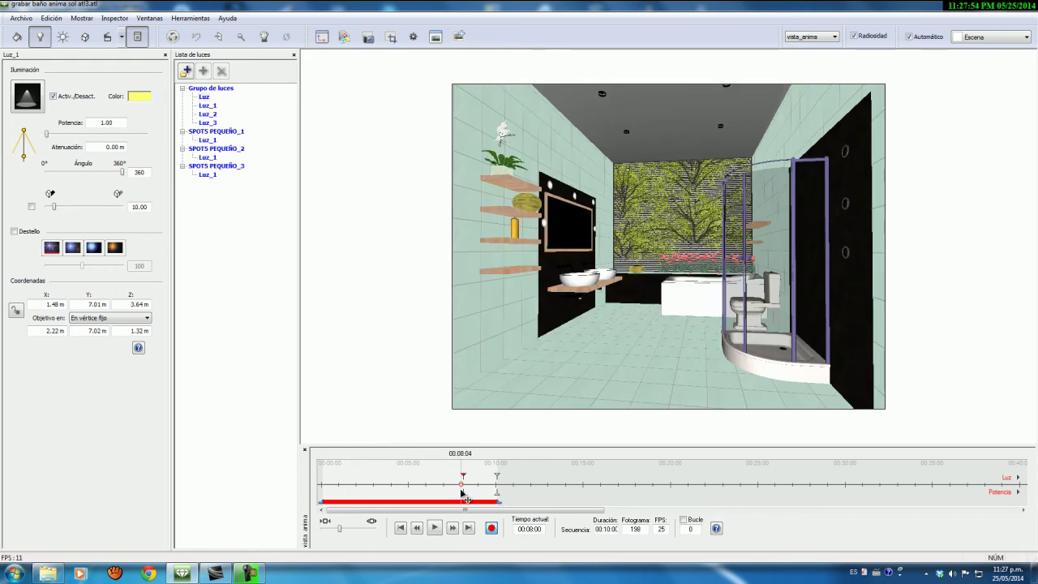
{"action": "left_click", "coordinate": [459, 494]}
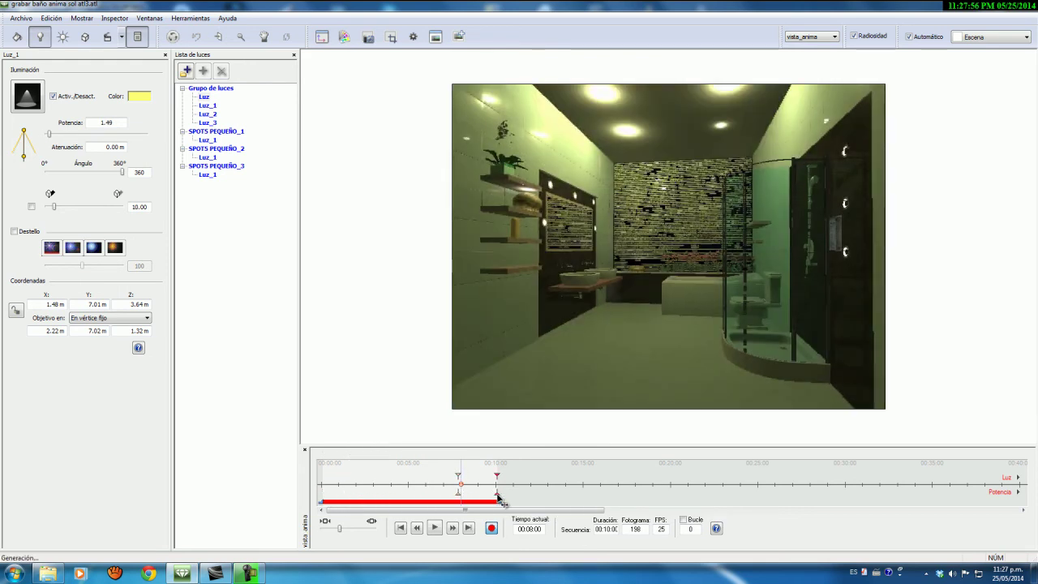
{"action": "left_click", "coordinate": [459, 493]}
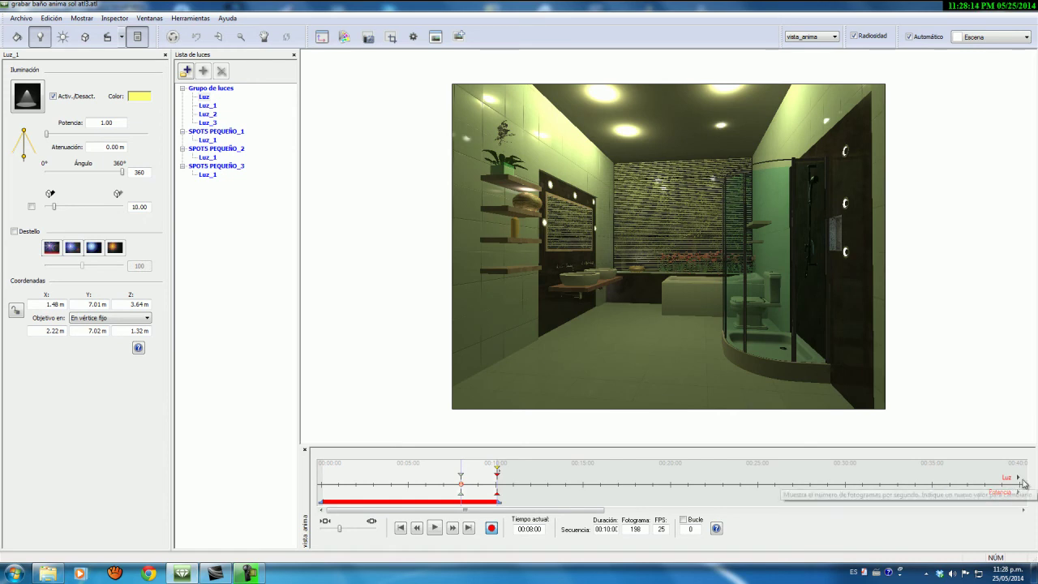
- Move the first power keyframes of Luz_1, Luz_2 and Luz_3 in Grupo de luces from the sequence start to the guide at 00:08:00
{"action": "left_click", "coordinate": [1018, 477]}
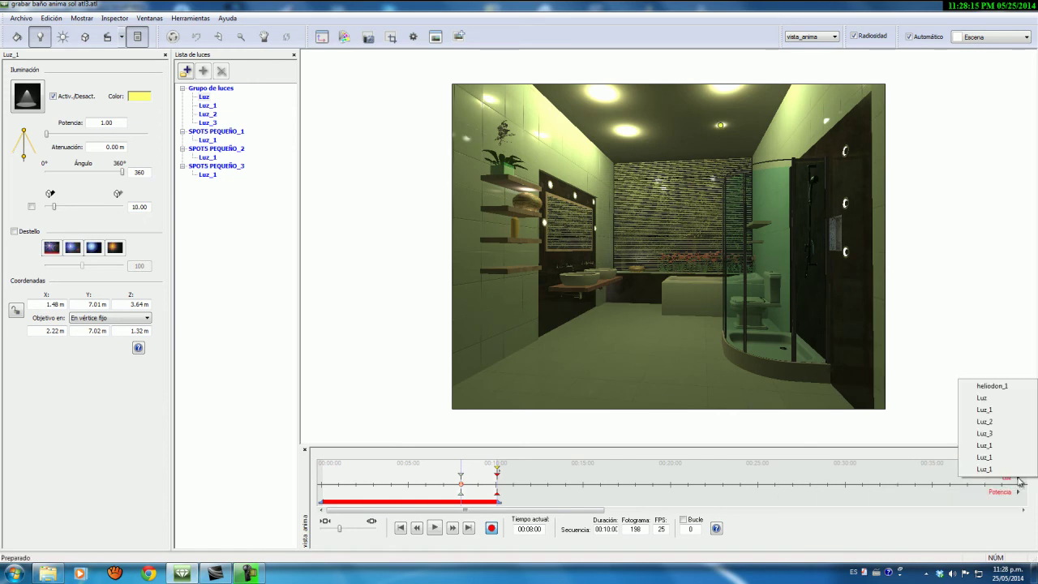
{"action": "left_click", "coordinate": [984, 410]}
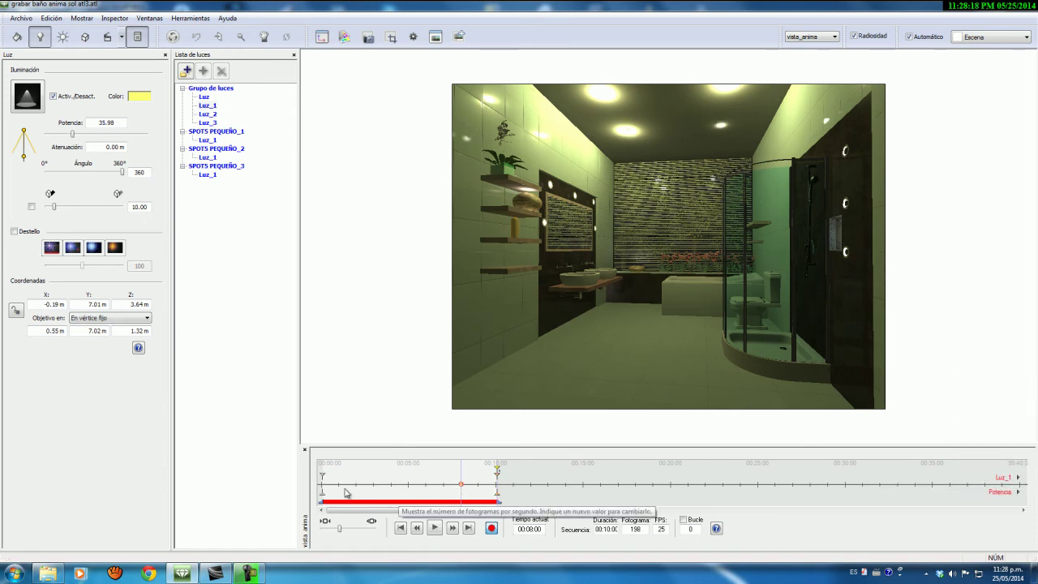
{"action": "left_click_drag", "start_coordinate": [327, 503], "coordinate": [470, 496]}
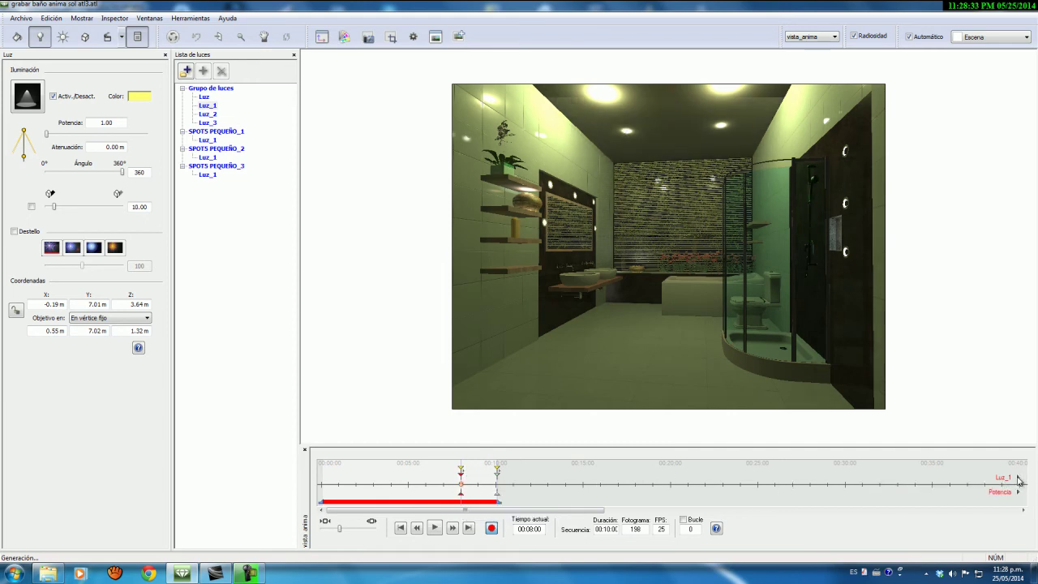
{"action": "left_click", "coordinate": [1018, 478]}
{"action": "left_click", "coordinate": [985, 421]}
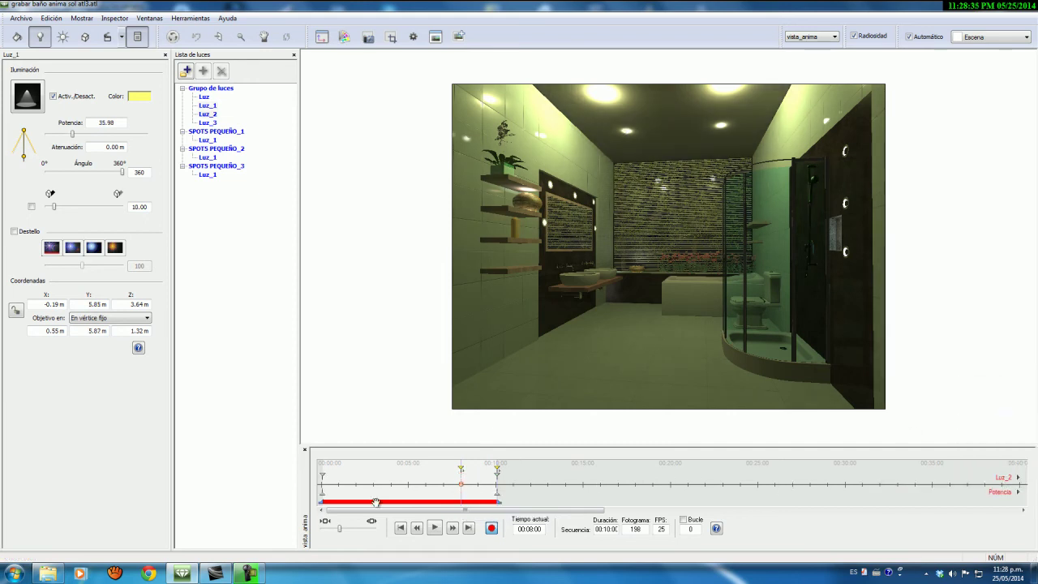
{"action": "left_click_drag", "start_coordinate": [324, 497], "coordinate": [466, 501]}
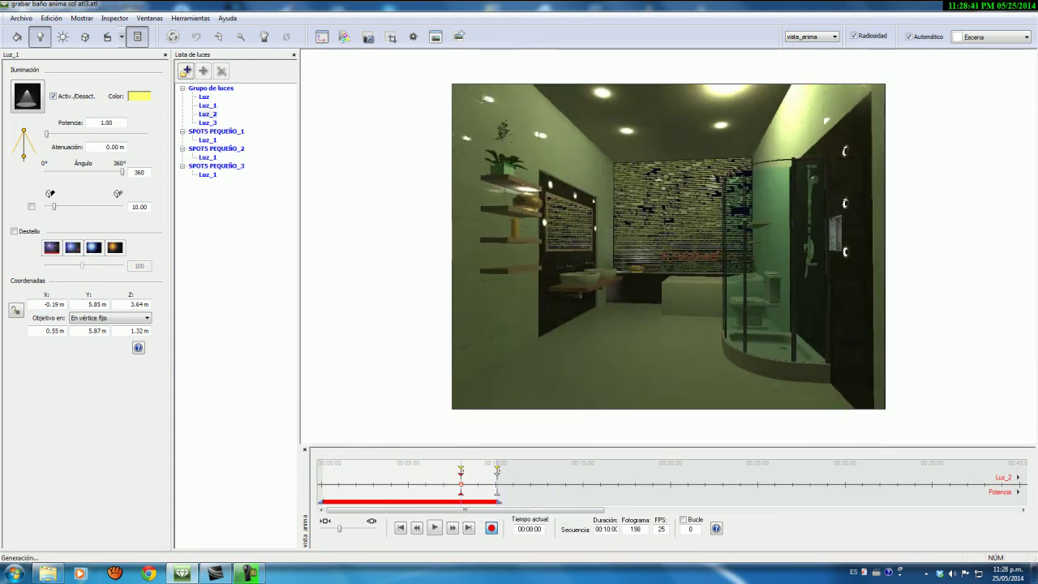
{"action": "left_click", "coordinate": [1006, 477]}
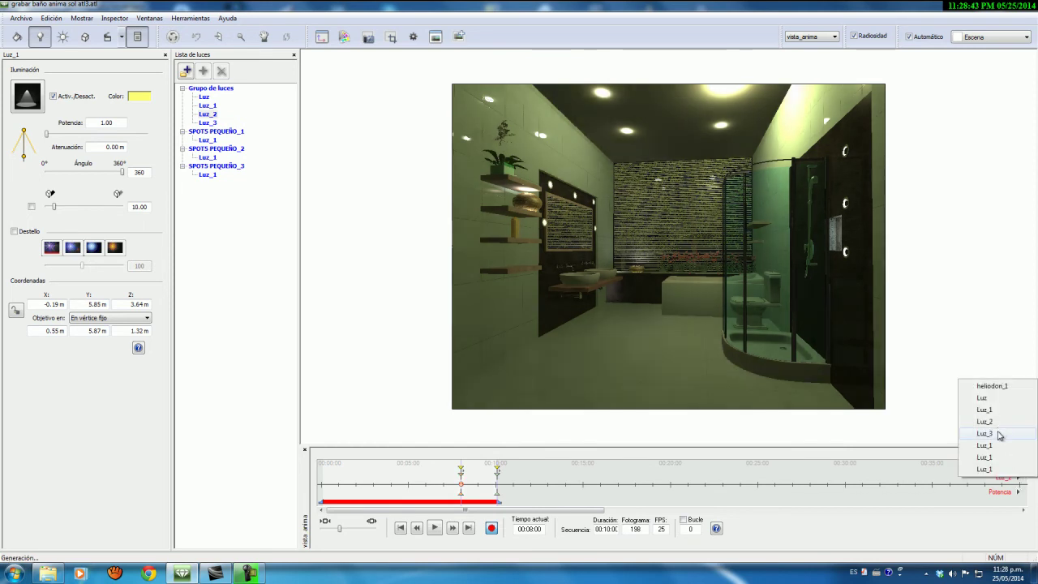
{"action": "left_click", "coordinate": [999, 436]}
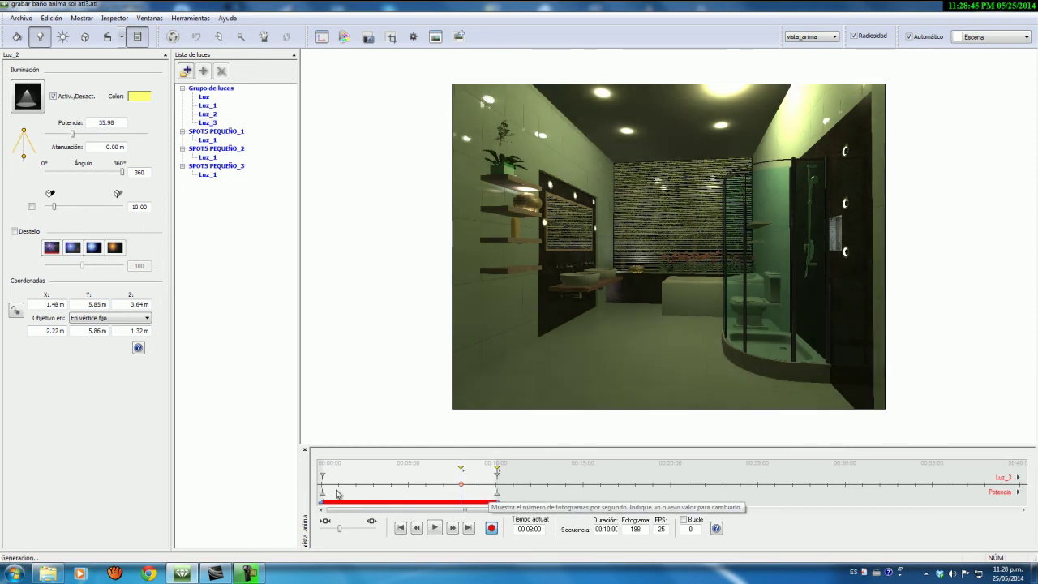
{"action": "left_click_drag", "start_coordinate": [354, 497], "coordinate": [464, 492]}
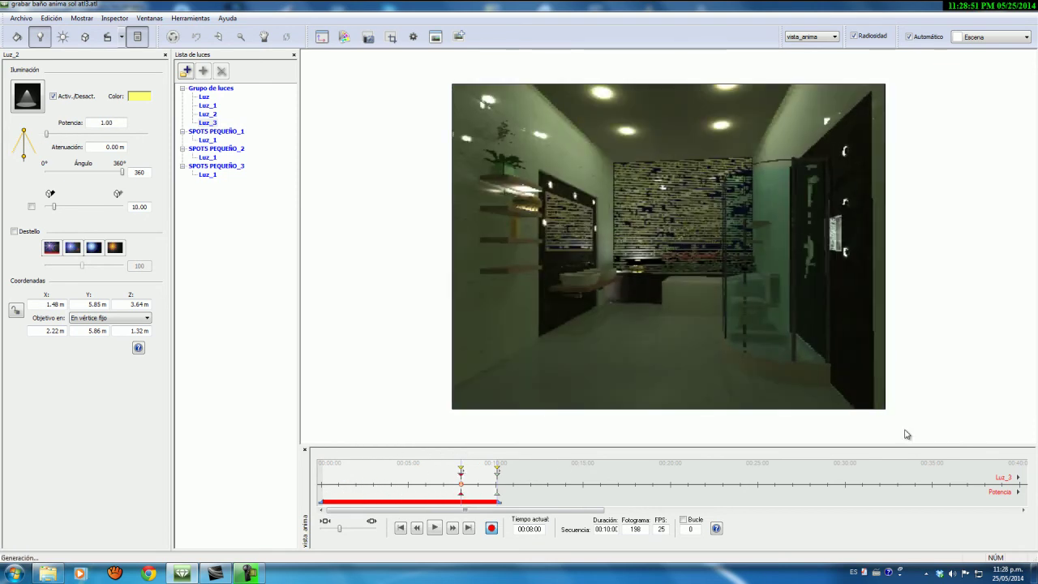
- Move the first power keyframe of each of the three SPOTS PEQUEÑO lights to the 00:08:00 guide and stop recording
{"action": "left_click", "coordinate": [1019, 478]}
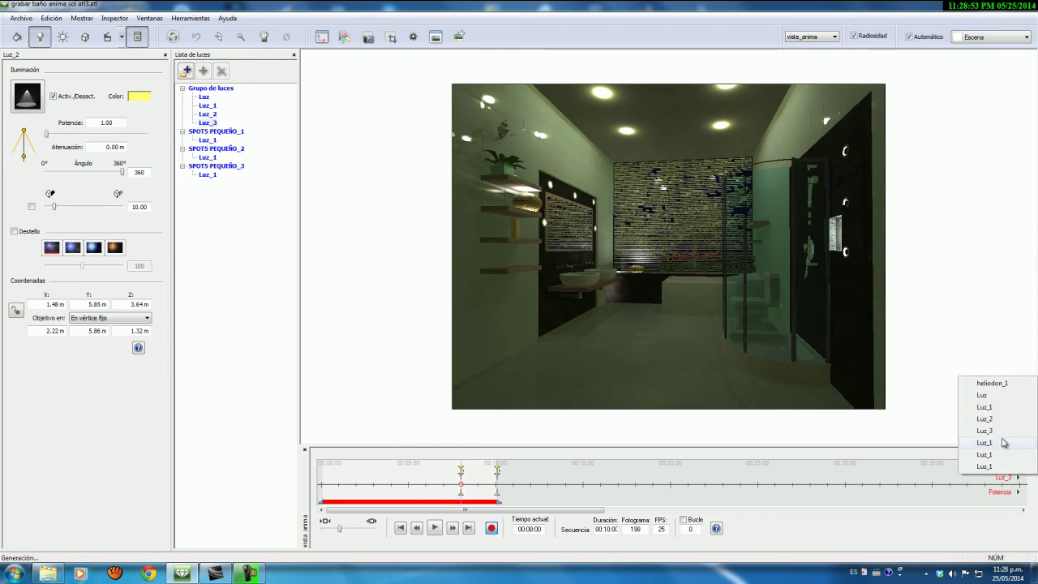
{"action": "left_click", "coordinate": [984, 467]}
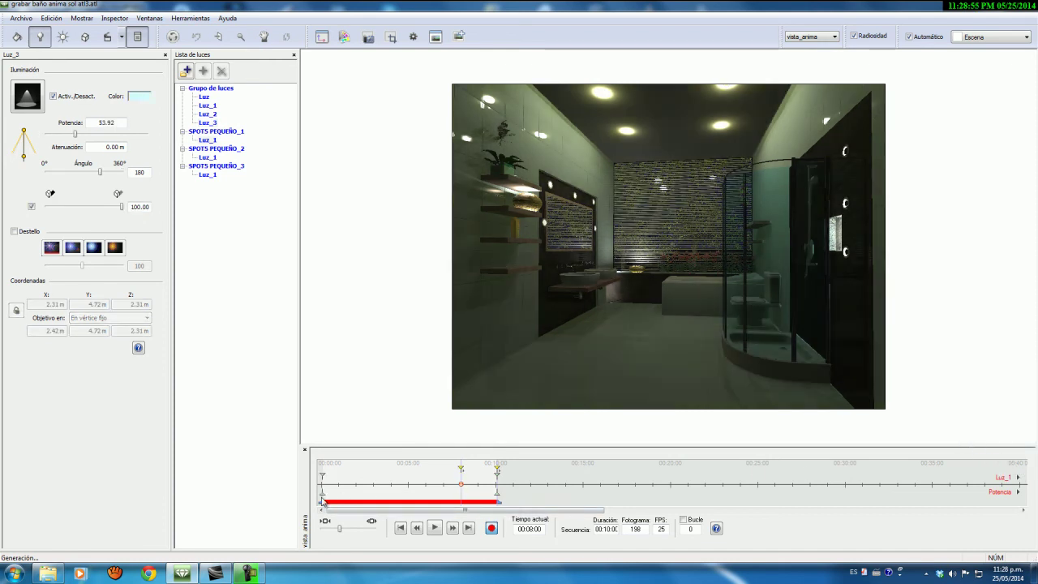
{"action": "left_click_drag", "start_coordinate": [326, 501], "coordinate": [465, 503]}
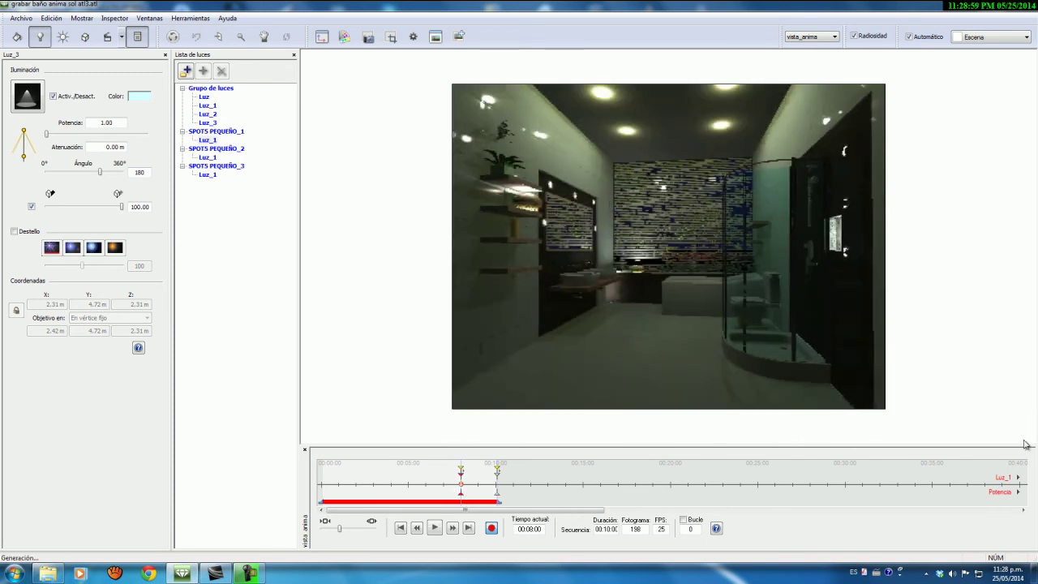
{"action": "left_click", "coordinate": [1018, 478]}
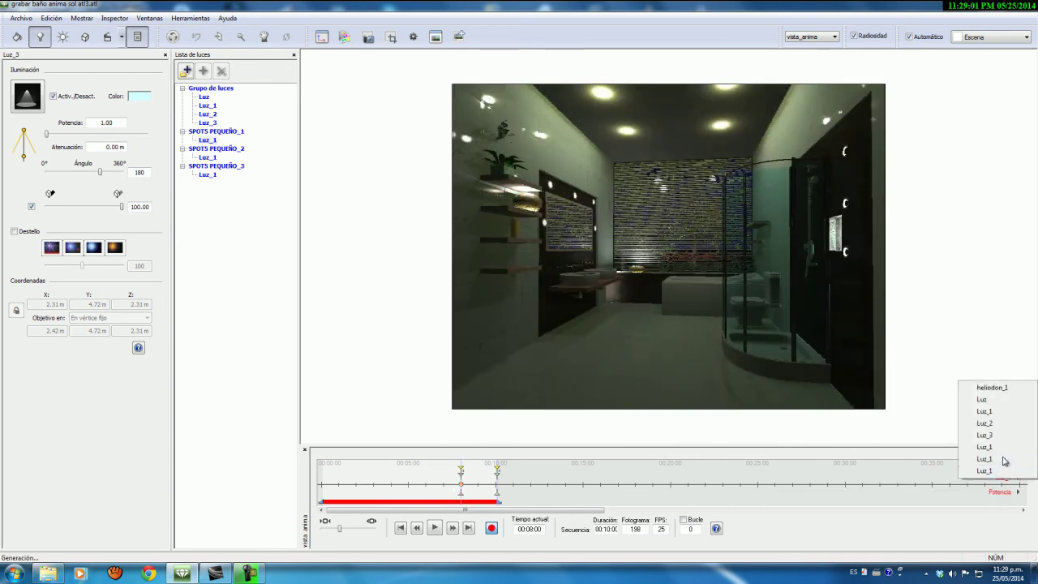
{"action": "left_click", "coordinate": [973, 462]}
{"action": "left_click_drag", "start_coordinate": [327, 498], "coordinate": [461, 490]}
{"action": "left_click", "coordinate": [1019, 477]}
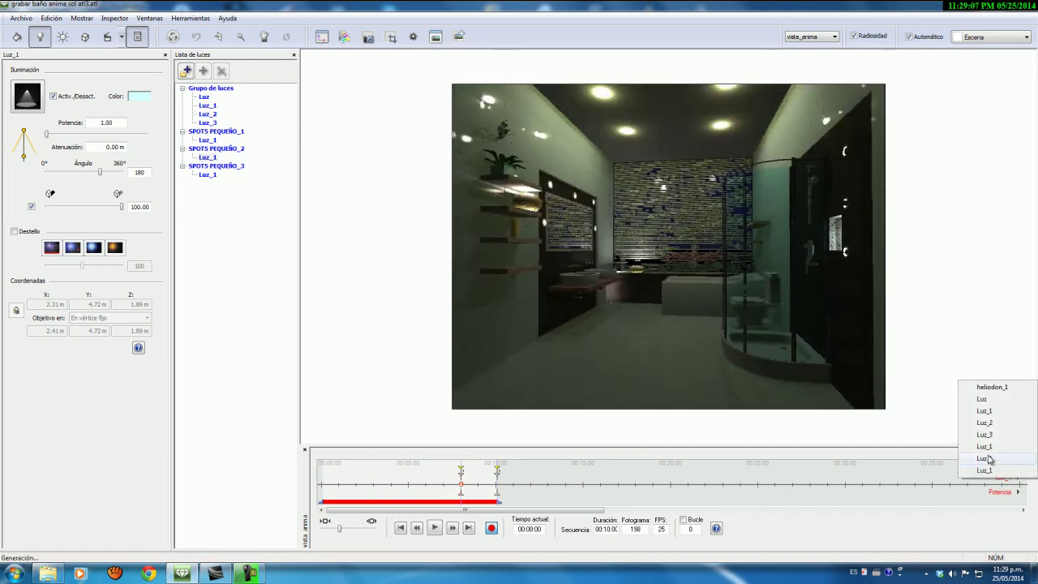
{"action": "left_click", "coordinate": [987, 472]}
{"action": "left_click", "coordinate": [355, 496]}
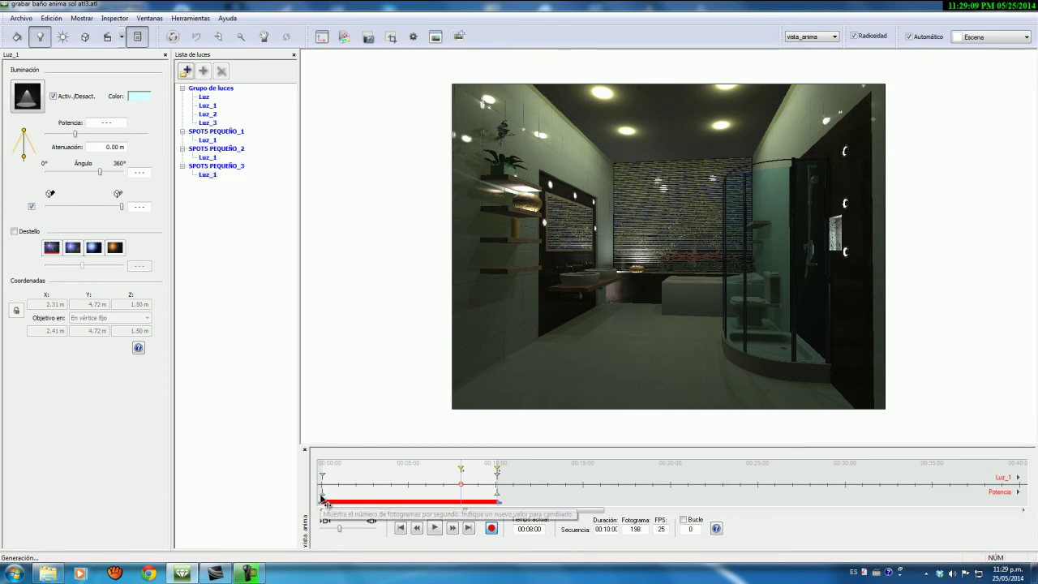
{"action": "left_click_drag", "start_coordinate": [354, 495], "coordinate": [463, 498]}
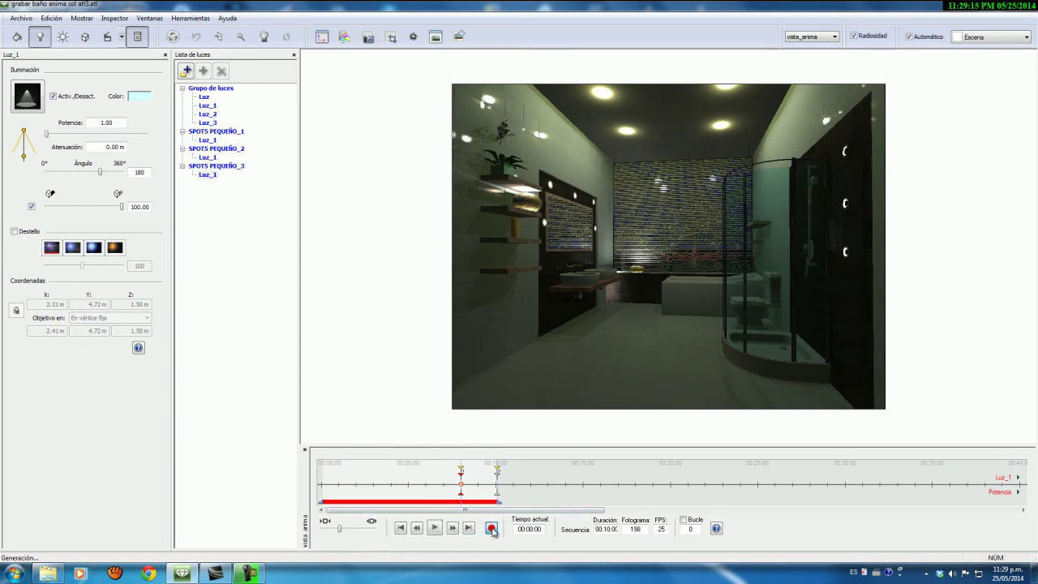
{"action": "left_click", "coordinate": [491, 529]}
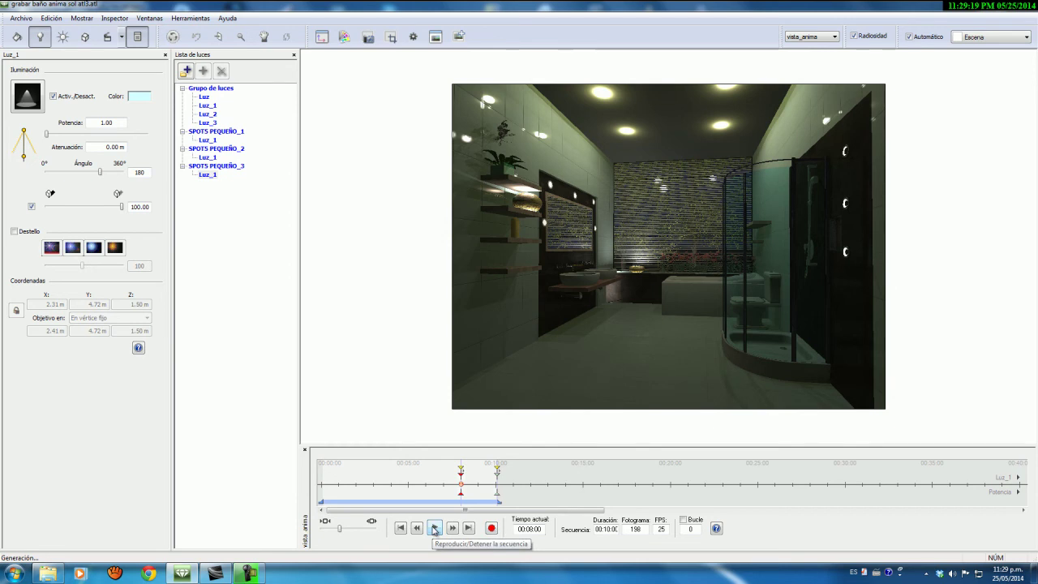
- Preview the animation from the sequence start with radiosity and automatic preview updating turned off
{"action": "left_click_drag", "start_coordinate": [458, 492], "coordinate": [510, 490]}
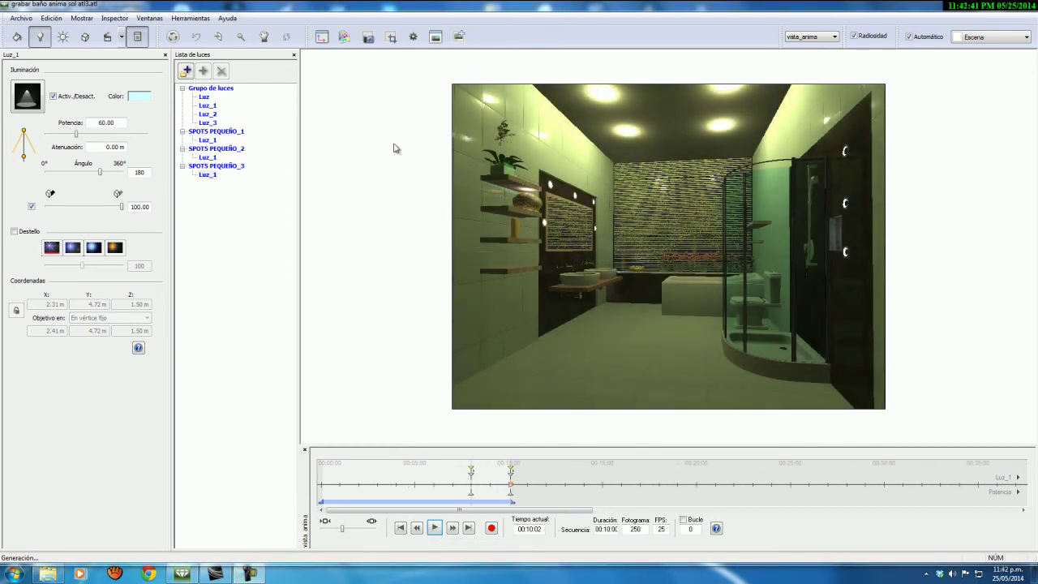
{"action": "left_click", "coordinate": [855, 35]}
{"action": "left_click", "coordinate": [909, 37]}
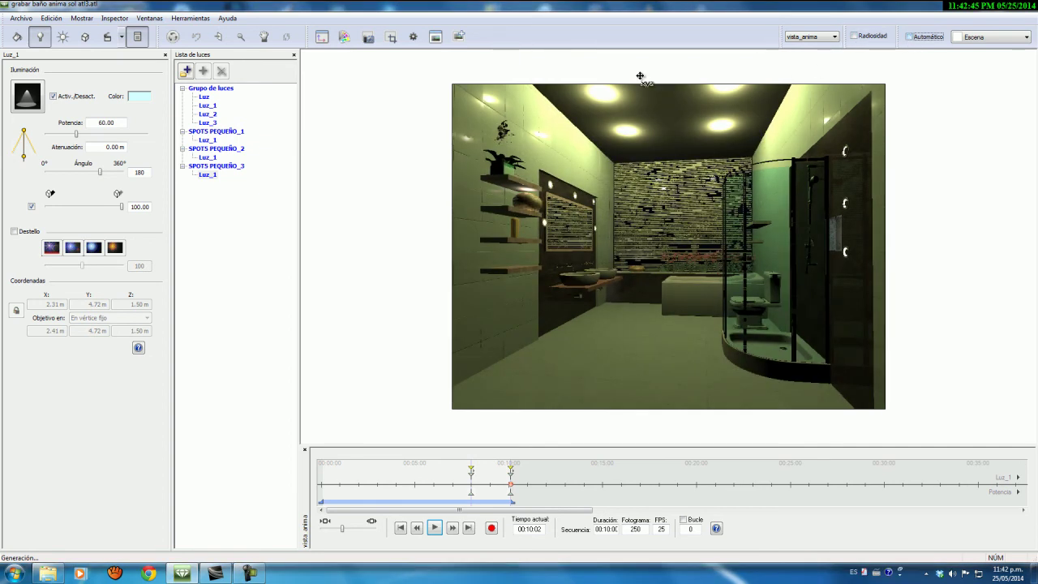
{"action": "left_click_drag", "start_coordinate": [512, 489], "coordinate": [323, 487]}
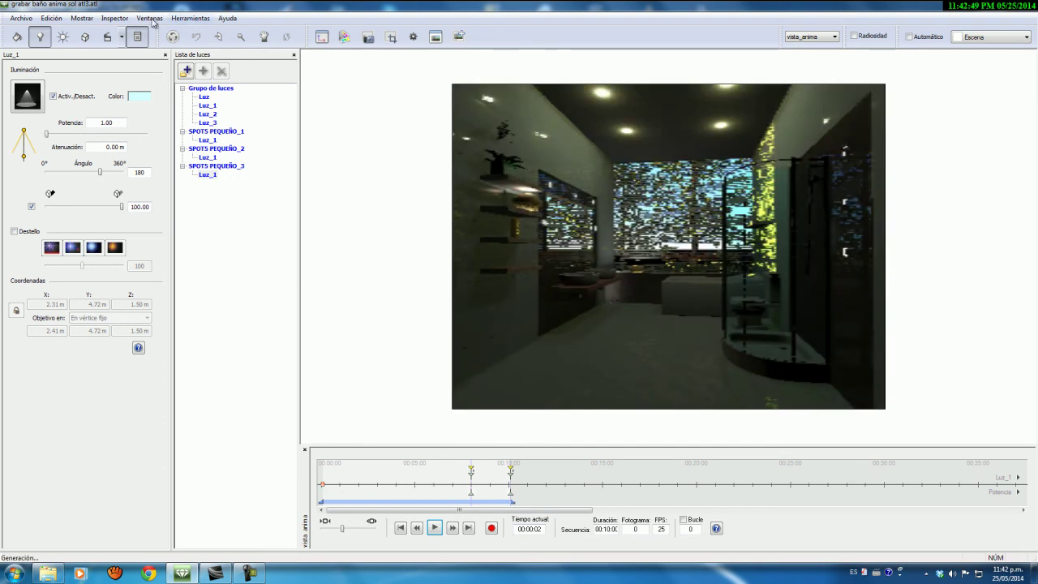
{"action": "left_click", "coordinate": [434, 527]}
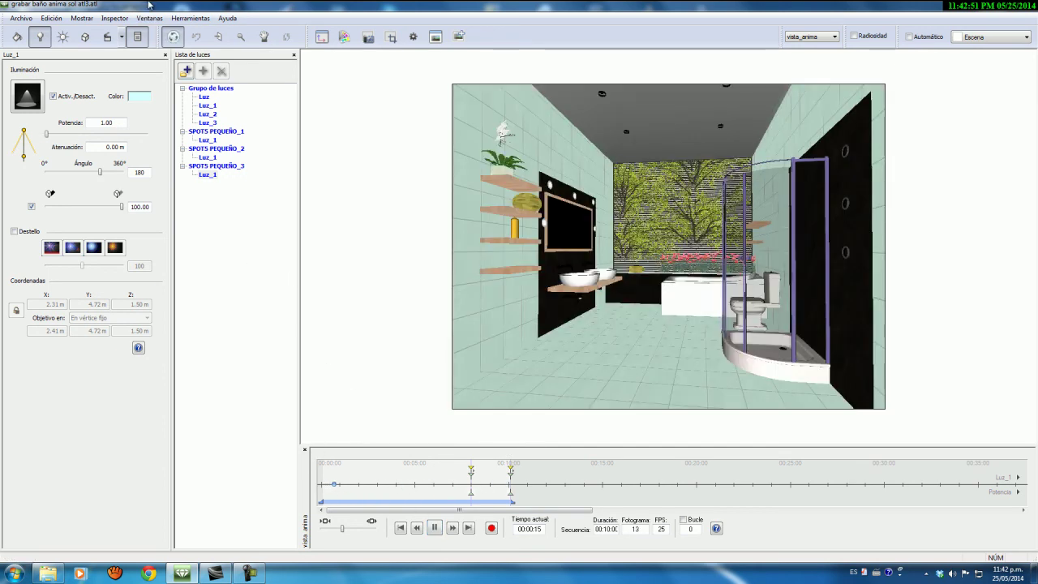
{"action": "left_click", "coordinate": [171, 38]}
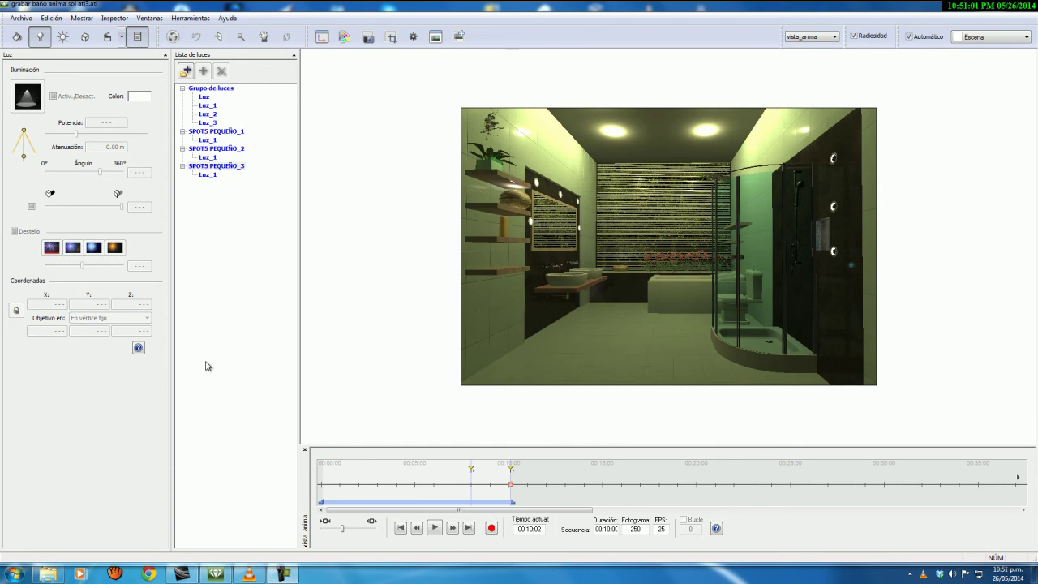
- Confirm the animation generation parameters with a custom size of 600 by 400 and radiosity at Normal precision
{"action": "left_click", "coordinate": [148, 18]}
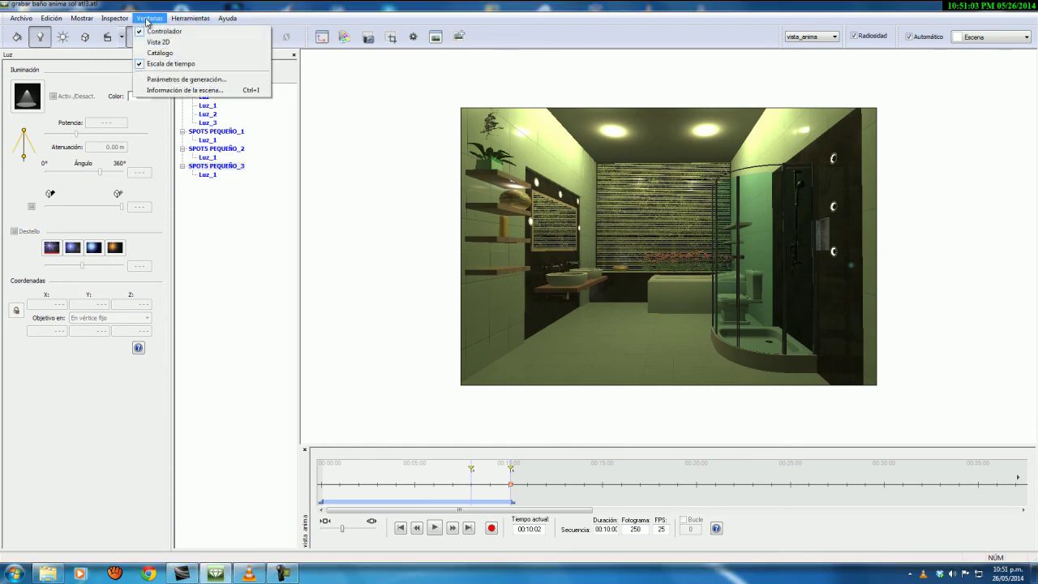
{"action": "left_click", "coordinate": [191, 83]}
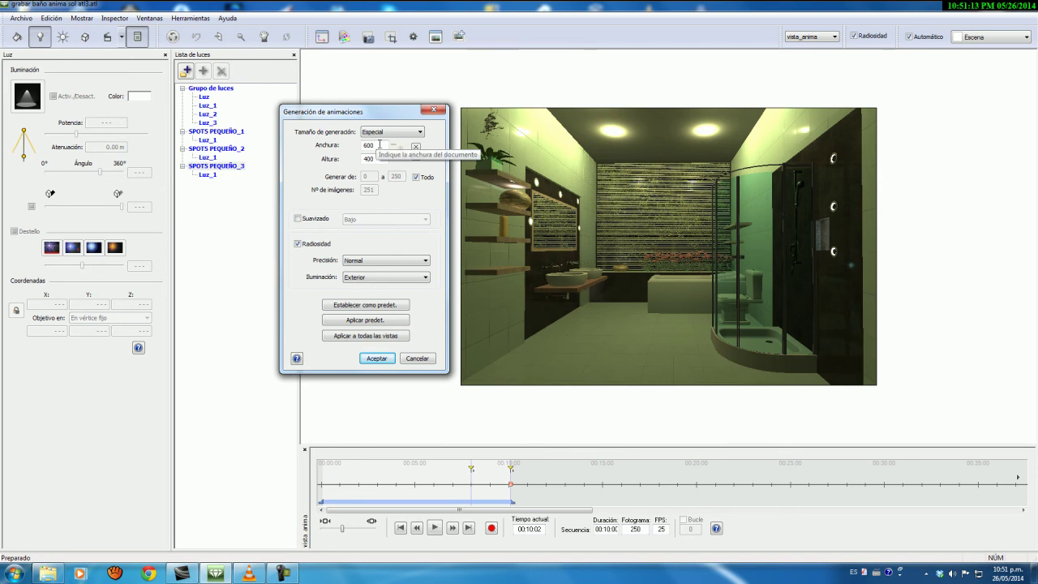
{"action": "left_click_drag", "start_coordinate": [375, 145], "coordinate": [370, 145]}
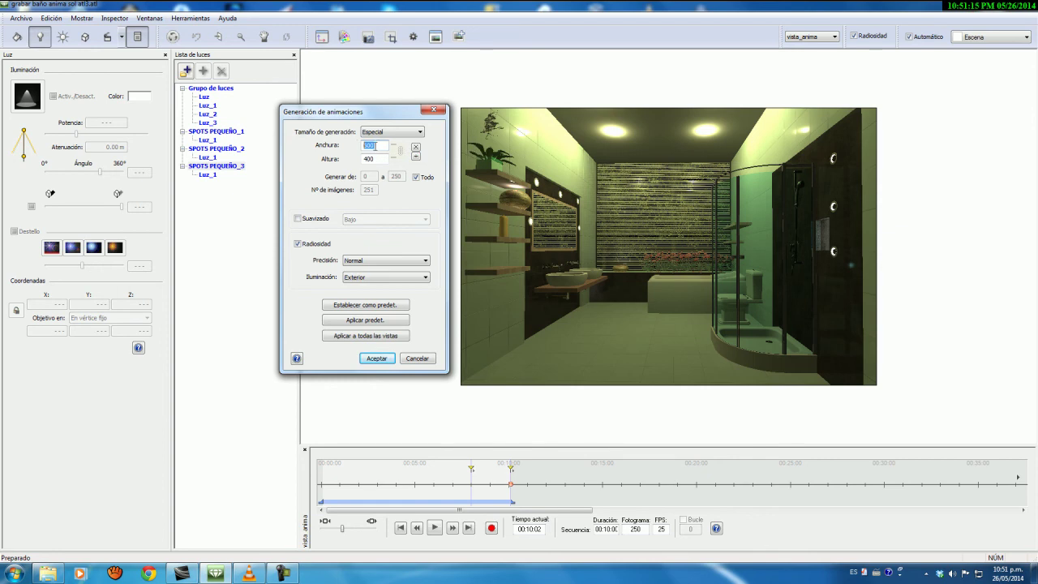
{"action": "left_click", "coordinate": [378, 160]}
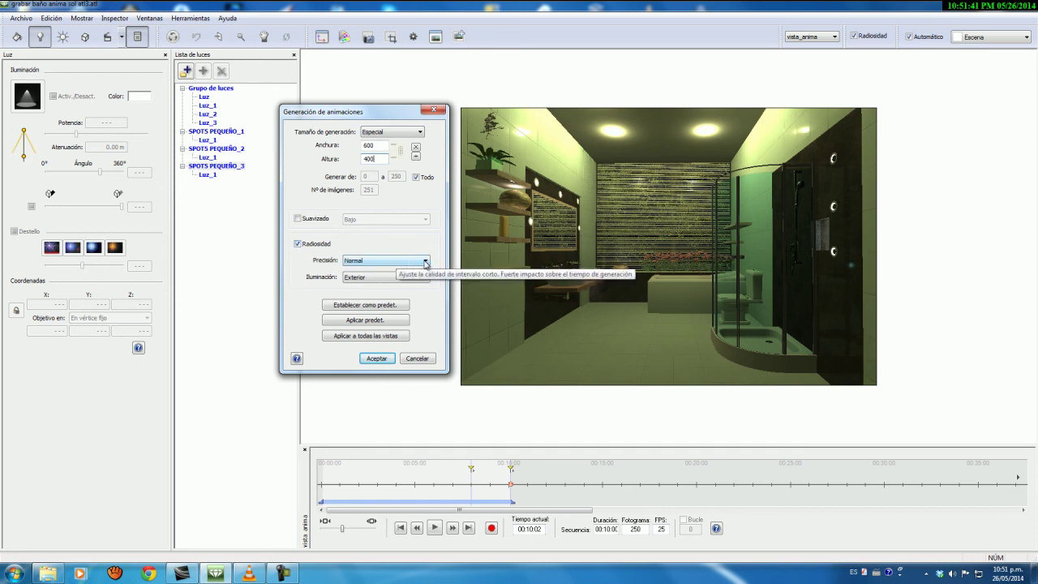
{"action": "left_click", "coordinate": [425, 261]}
{"action": "left_click", "coordinate": [413, 248]}
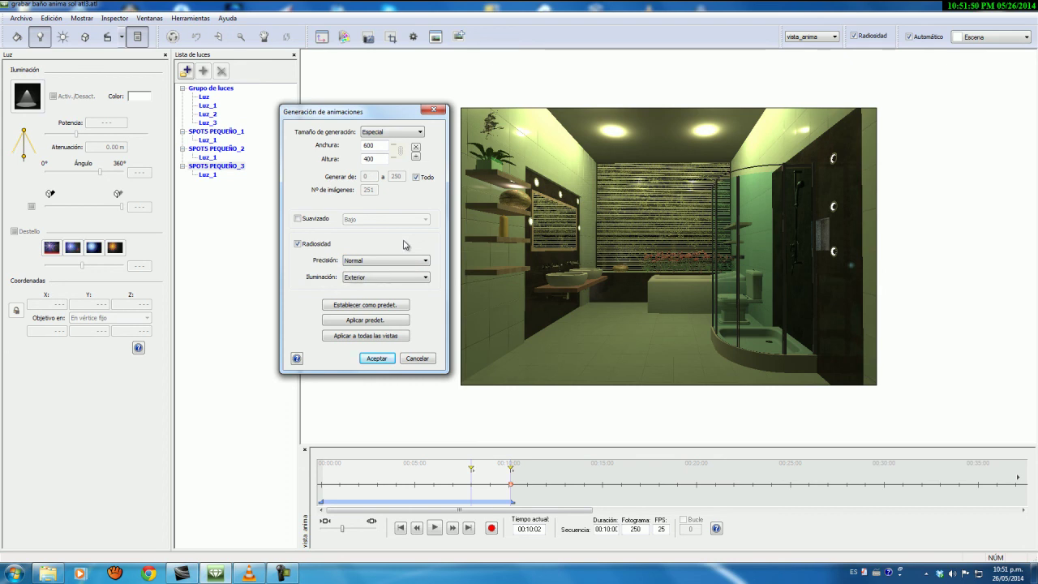
{"action": "left_click", "coordinate": [376, 359]}
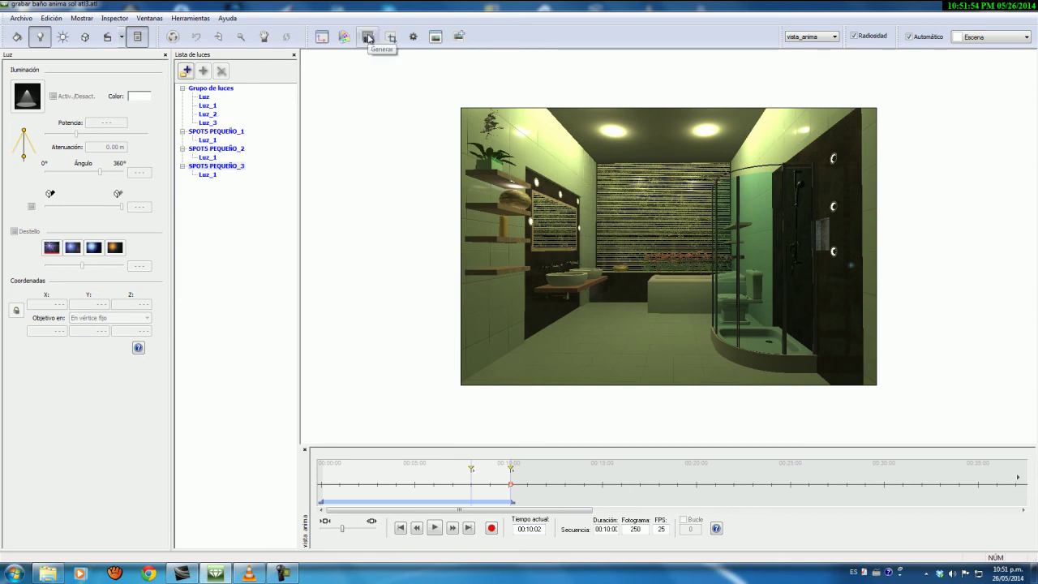
- Examine the output file types and QuickTime compression options for generating the animation, and leave without rendering it
{"action": "left_click", "coordinate": [368, 37]}
{"action": "left_click_drag", "start_coordinate": [440, 148], "coordinate": [370, 89]}
{"action": "double_click", "coordinate": [412, 287]}
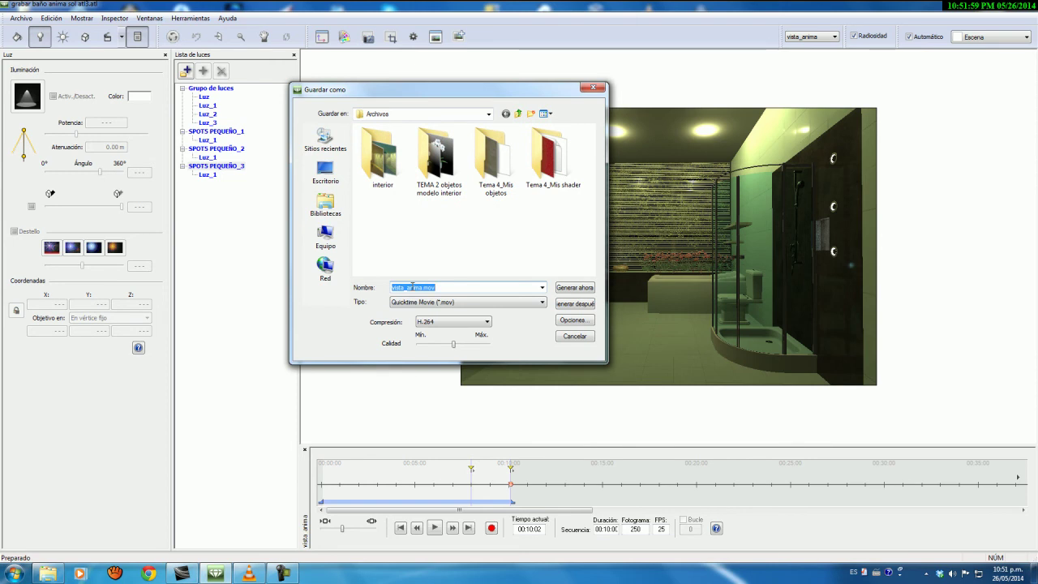
{"action": "left_click", "coordinate": [542, 303]}
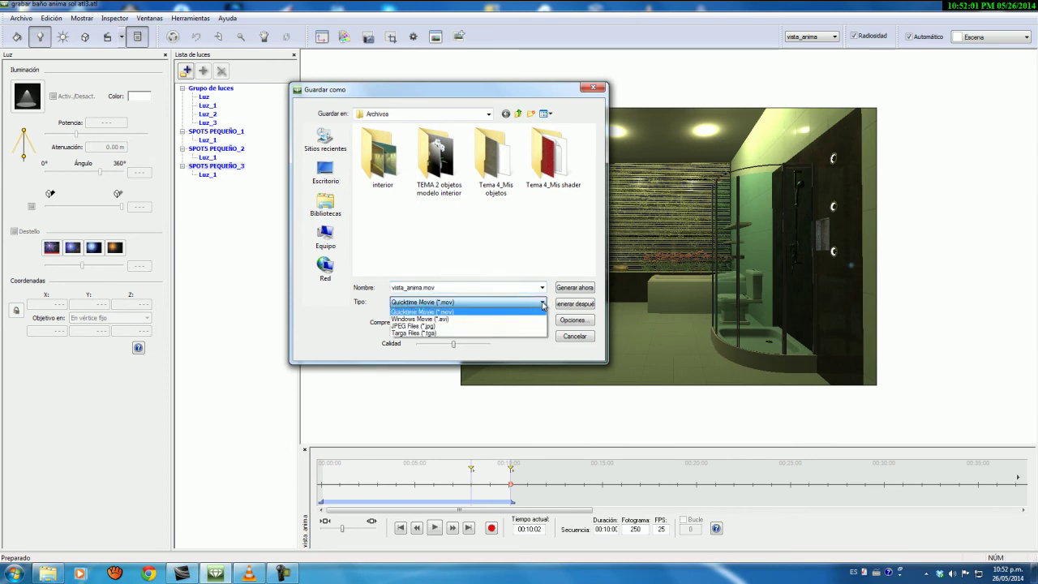
{"action": "left_click", "coordinate": [483, 319]}
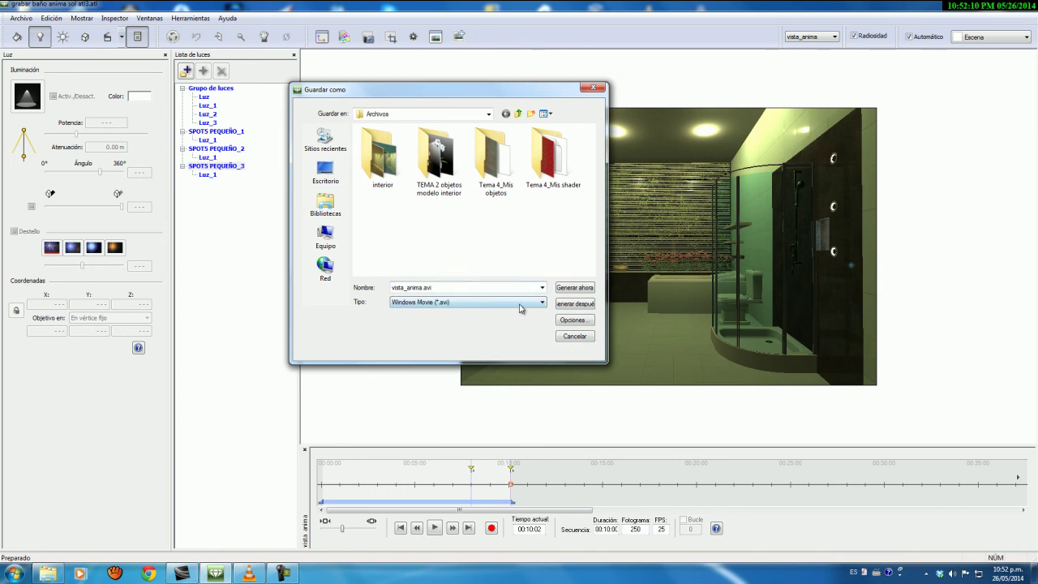
{"action": "left_click", "coordinate": [542, 303]}
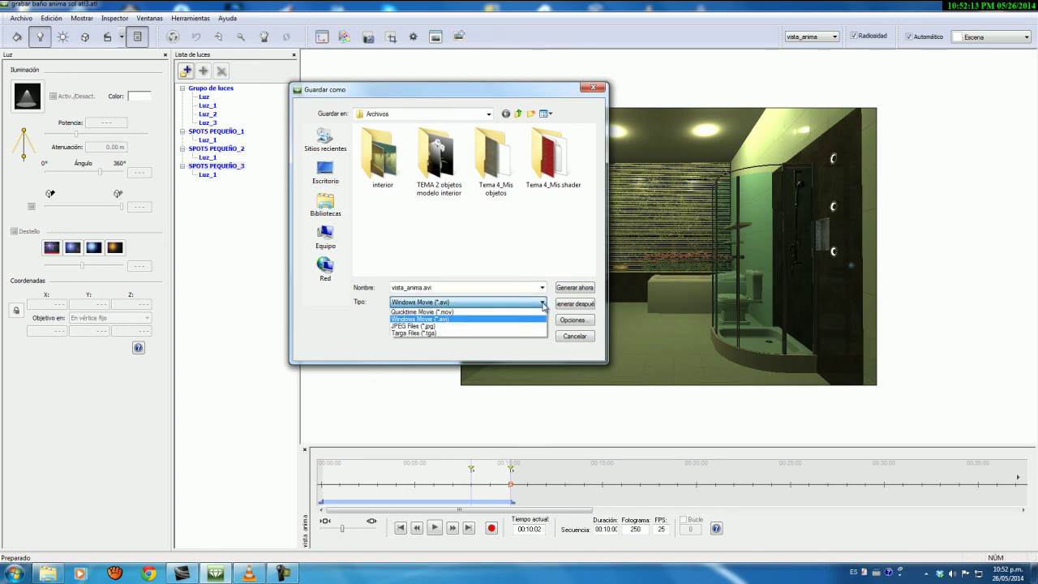
{"action": "left_click", "coordinate": [510, 313]}
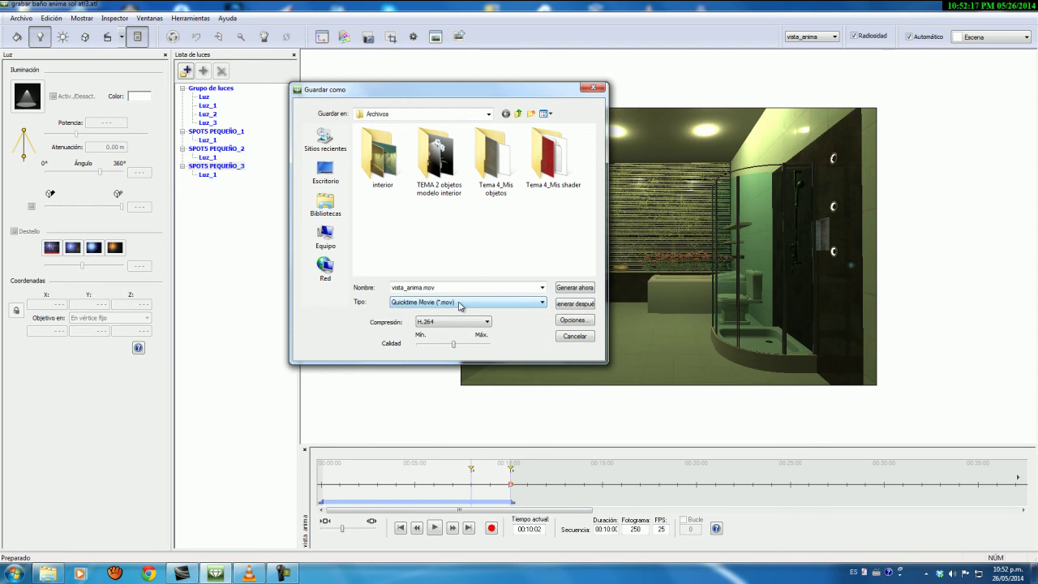
{"action": "left_click", "coordinate": [487, 324]}
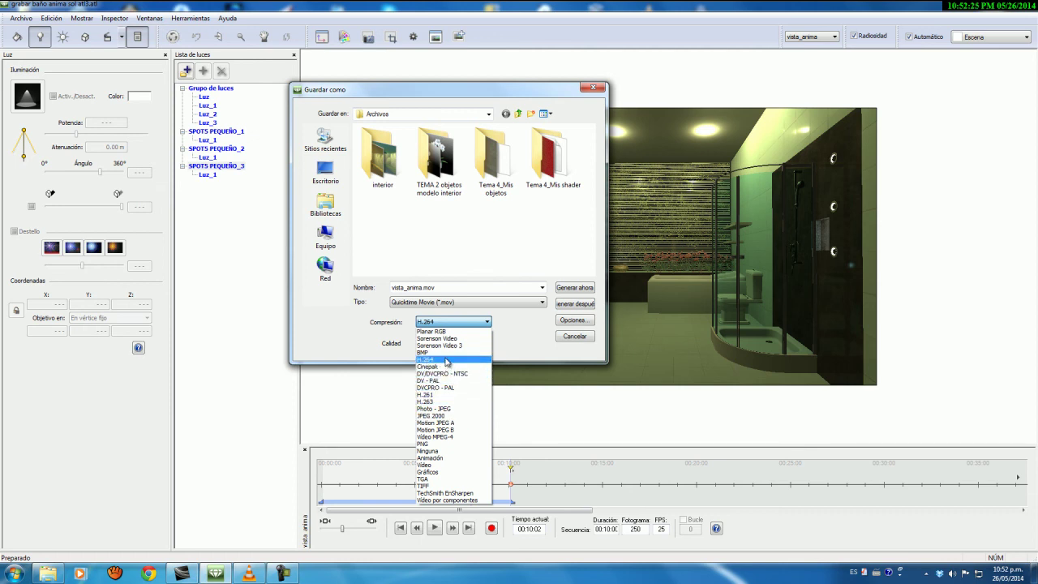
{"action": "left_click", "coordinate": [447, 360]}
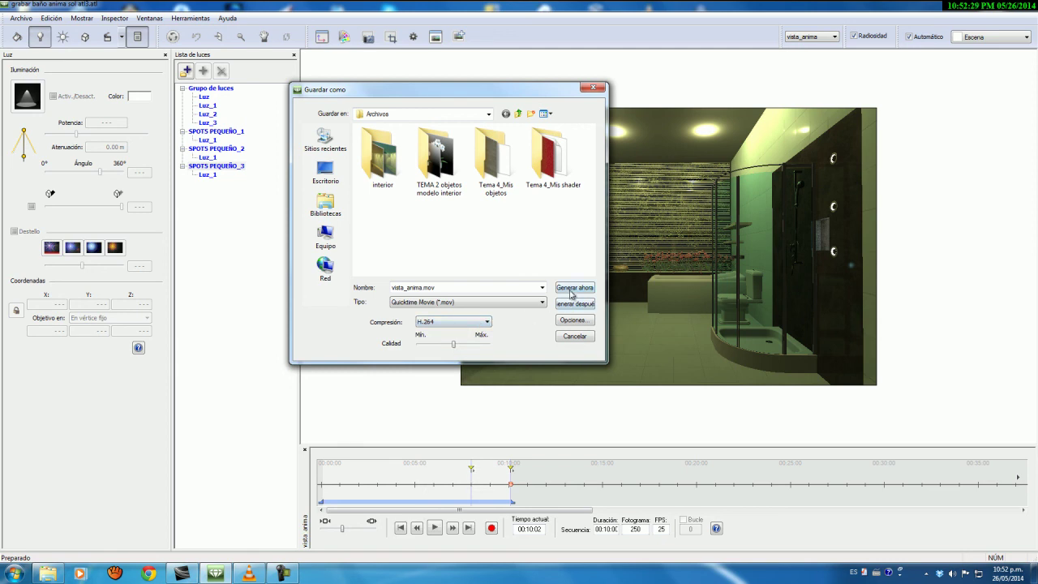
{"action": "left_click", "coordinate": [575, 335]}
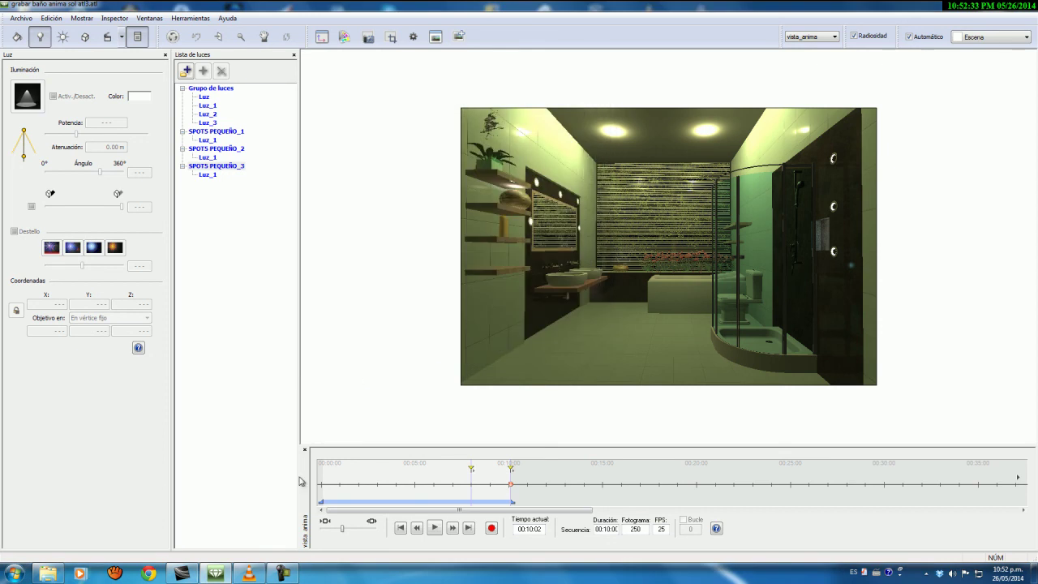
- Check the two bathroom video files in the animacion interior folder and play baño anima sol 600x400 3hs.avi in VLC
{"action": "left_click", "coordinate": [255, 569]}
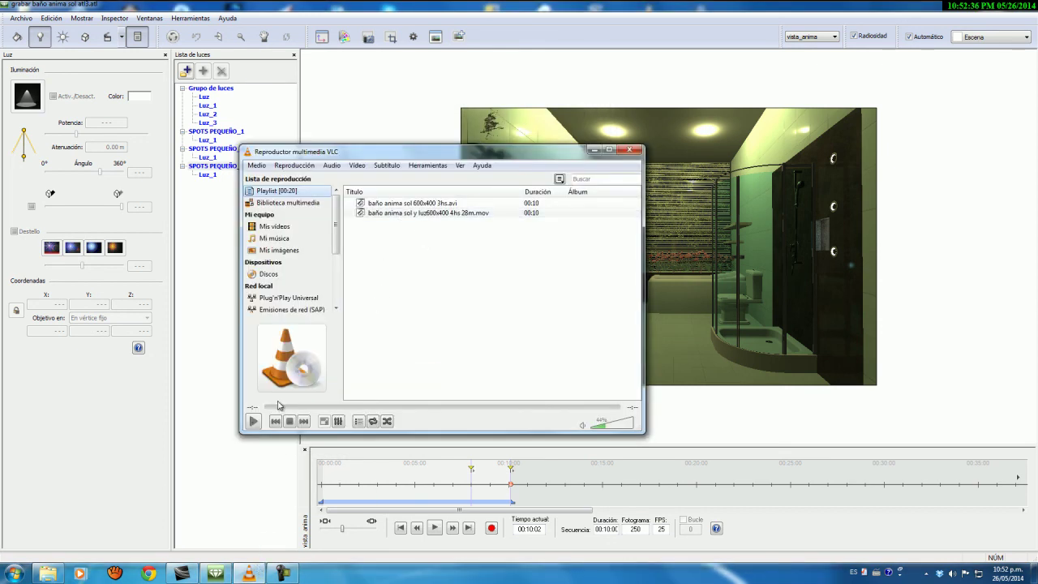
{"action": "left_click", "coordinate": [48, 573]}
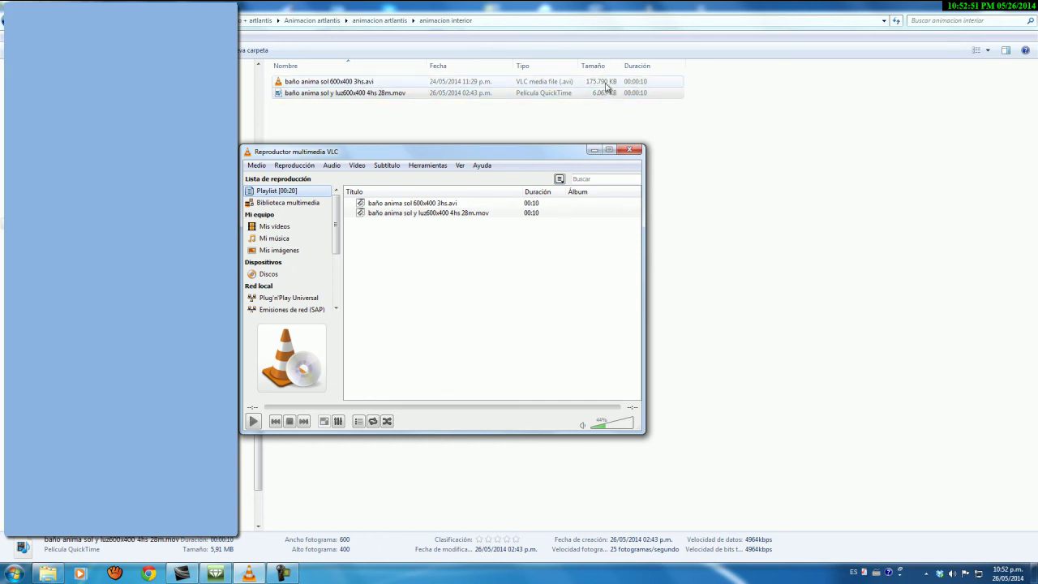
{"action": "left_click", "coordinate": [377, 94]}
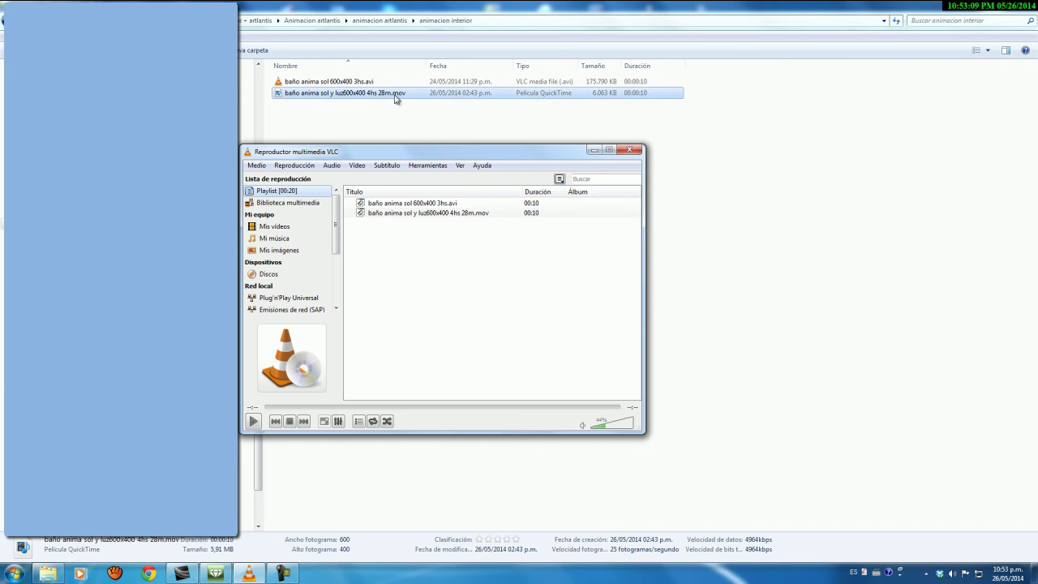
{"action": "double_click", "coordinate": [396, 204]}
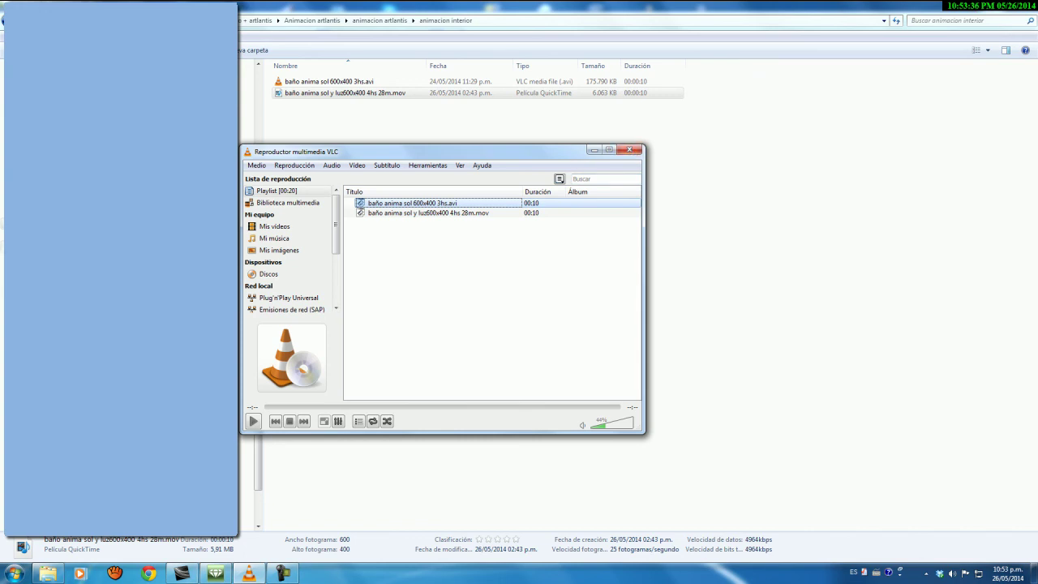
- Add both videos from the casa grotta exterior folder to the VLC playlist and play casa grotta anima sol otra- 600x400 2hs 12m.mov
{"action": "key", "text": "alt+Tab"}
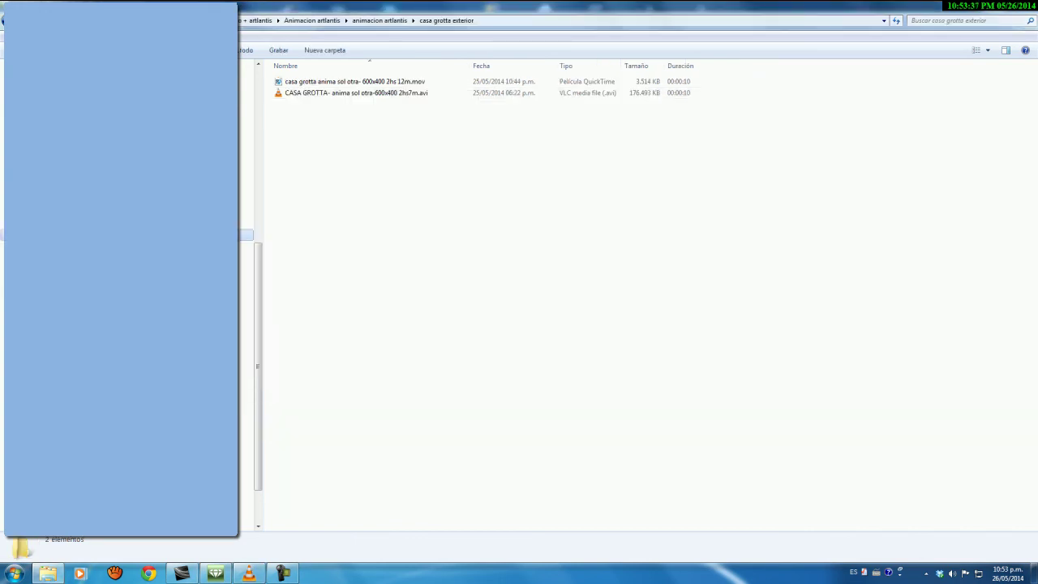
{"action": "right_click", "coordinate": [364, 86]}
{"action": "mouse_move", "coordinate": [397, 113]}
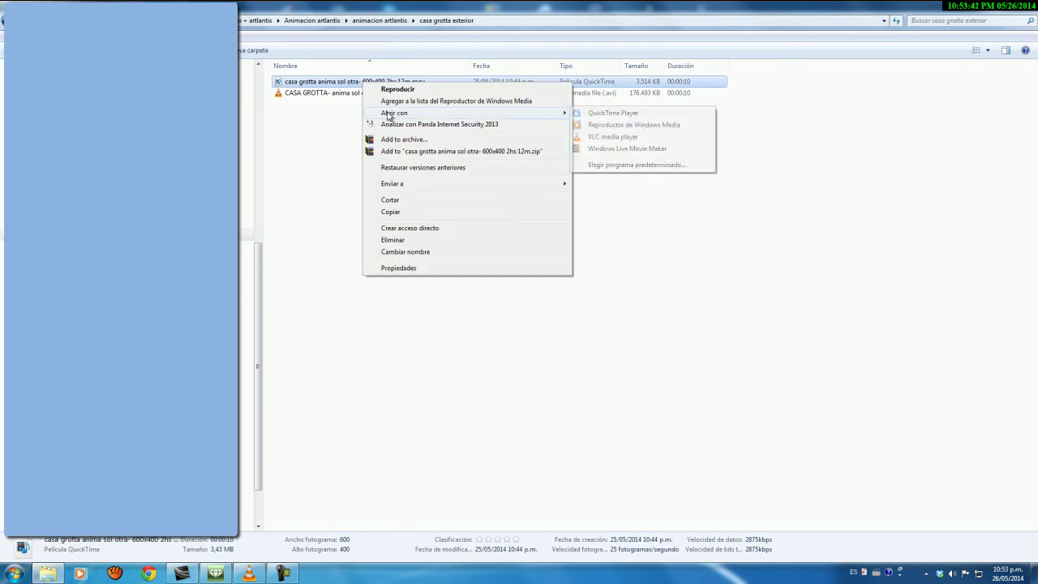
{"action": "left_click", "coordinate": [600, 136]}
{"action": "right_click", "coordinate": [368, 95]}
{"action": "mouse_move", "coordinate": [454, 160]}
{"action": "left_click", "coordinate": [617, 208]}
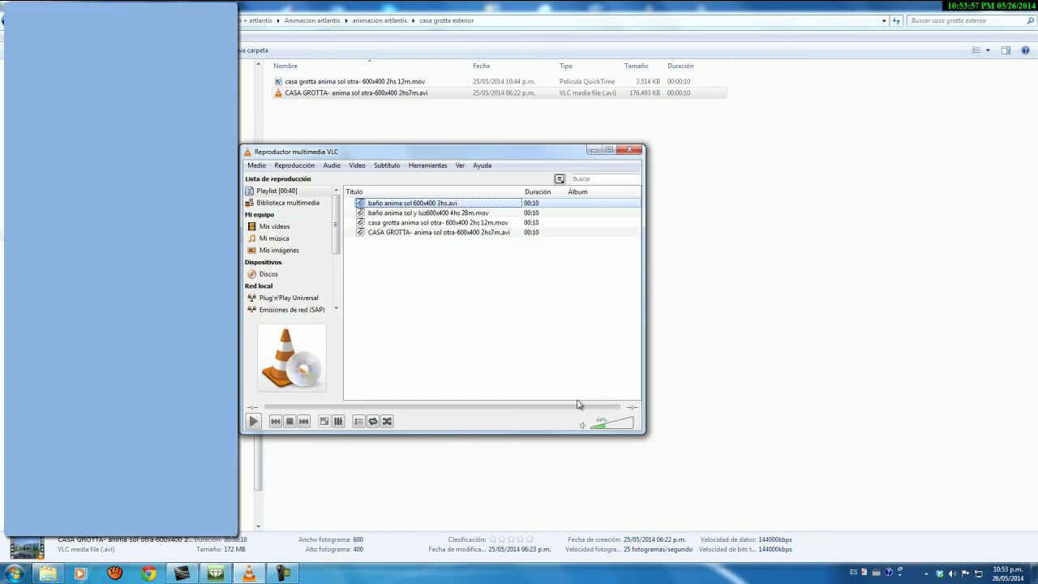
{"action": "left_click", "coordinate": [411, 232]}
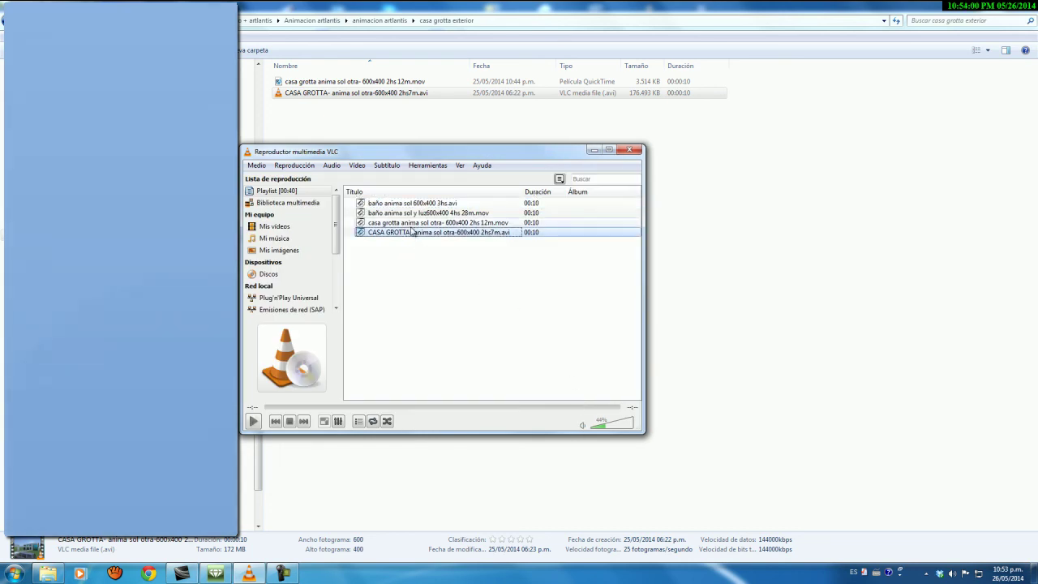
{"action": "double_click", "coordinate": [411, 223]}
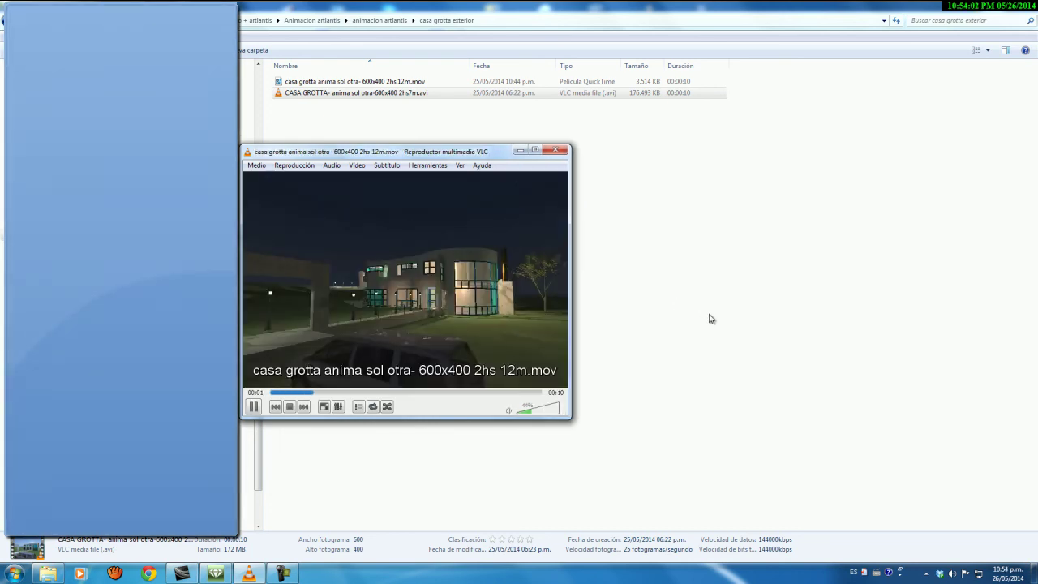